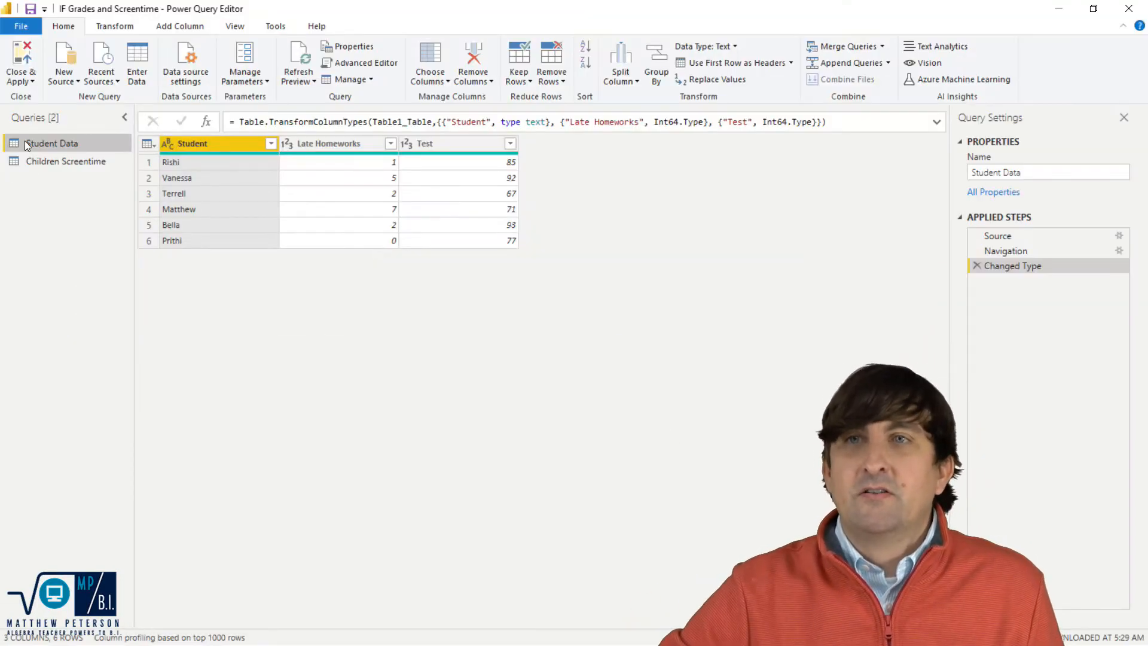
# Step: Open the Children Screentime query, then close the Power Query Editor and apply the pending changes
pyautogui.click(65, 161)
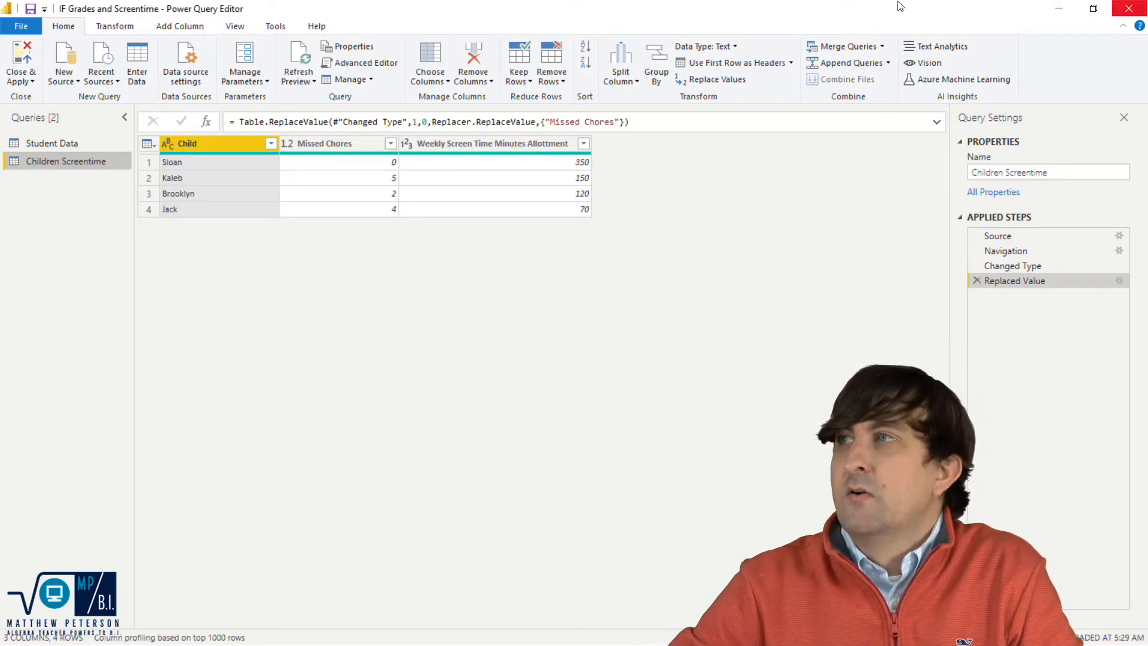
pyautogui.click(1129, 8)
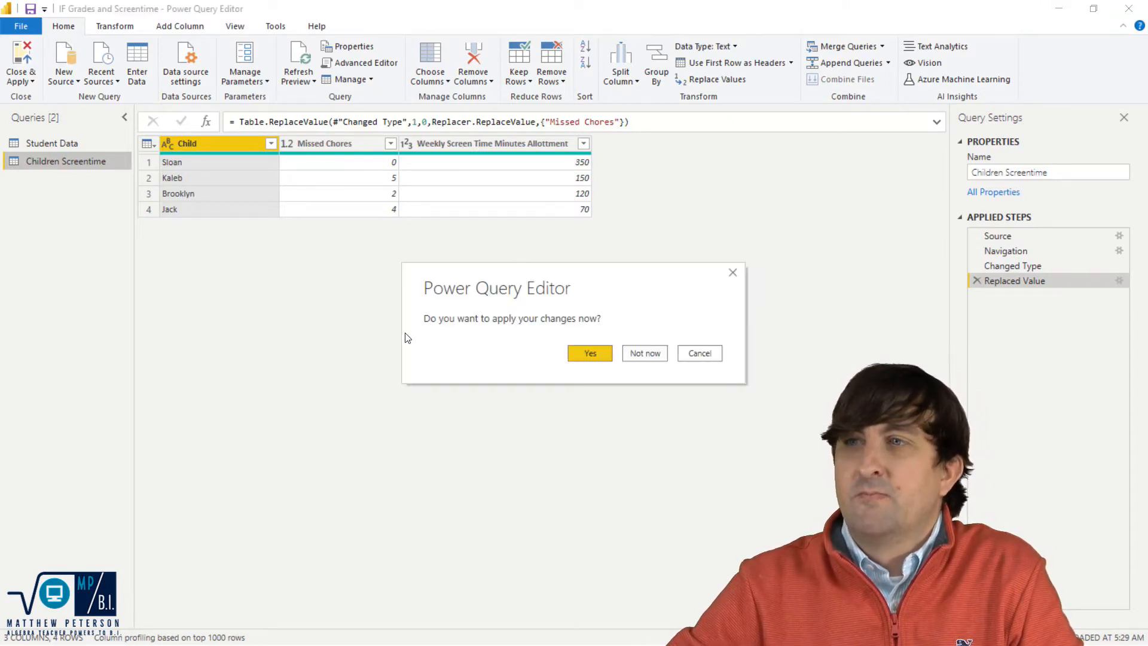
pyautogui.click(590, 353)
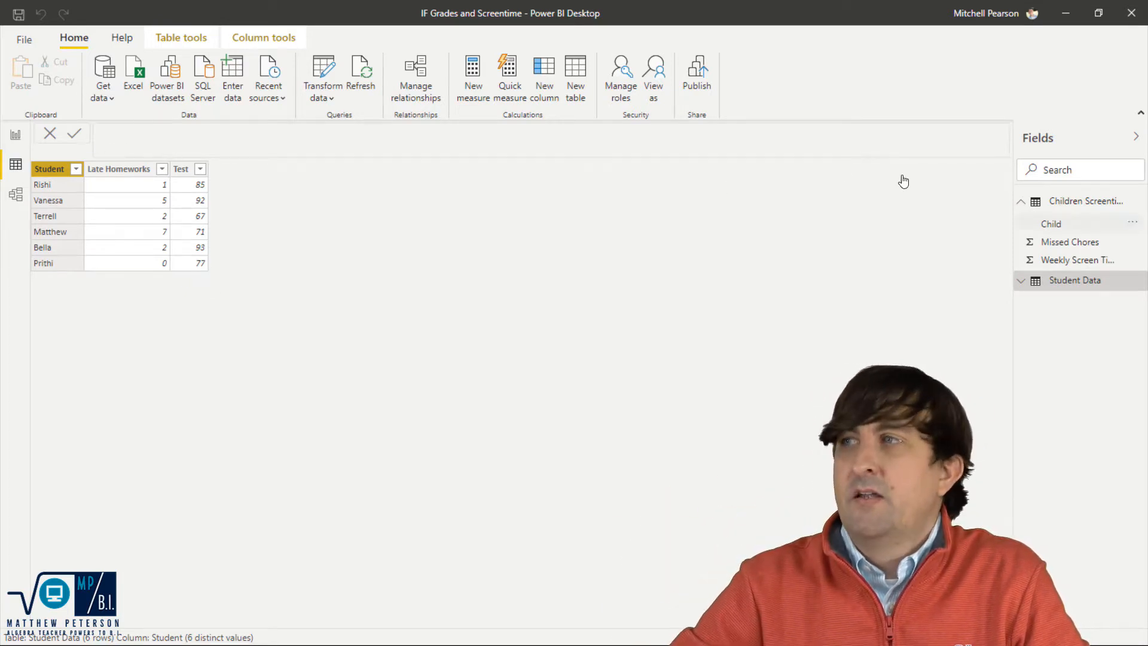
# Step: Add a new calculated column to the Student Data table
pyautogui.rightClick(1057, 280)
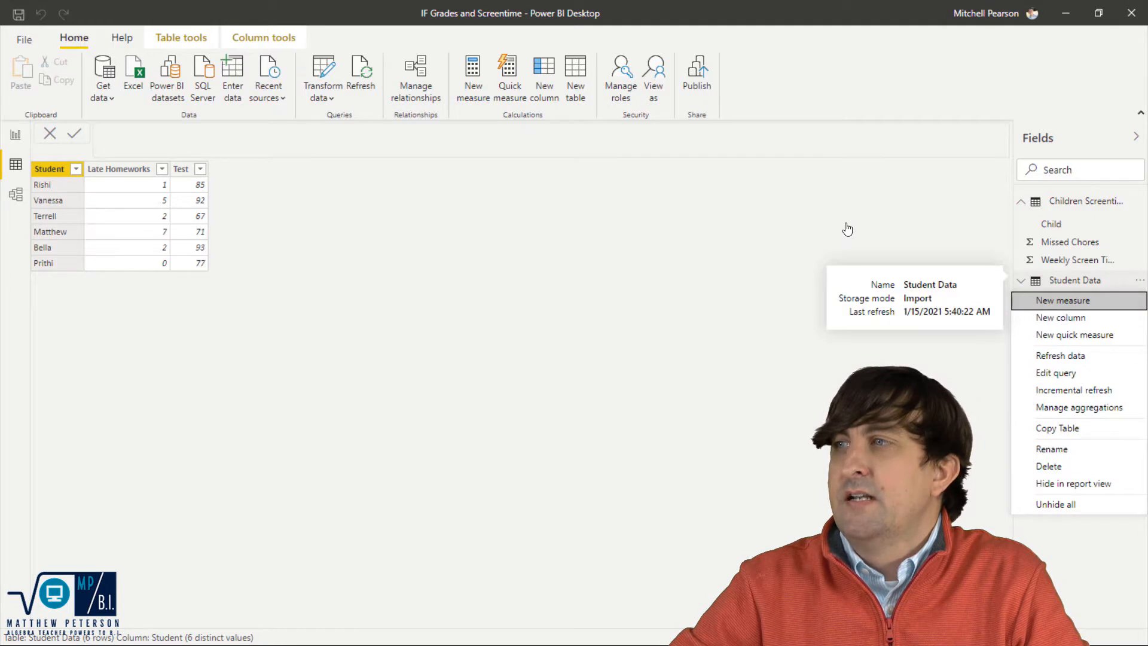
pyautogui.click(1061, 317)
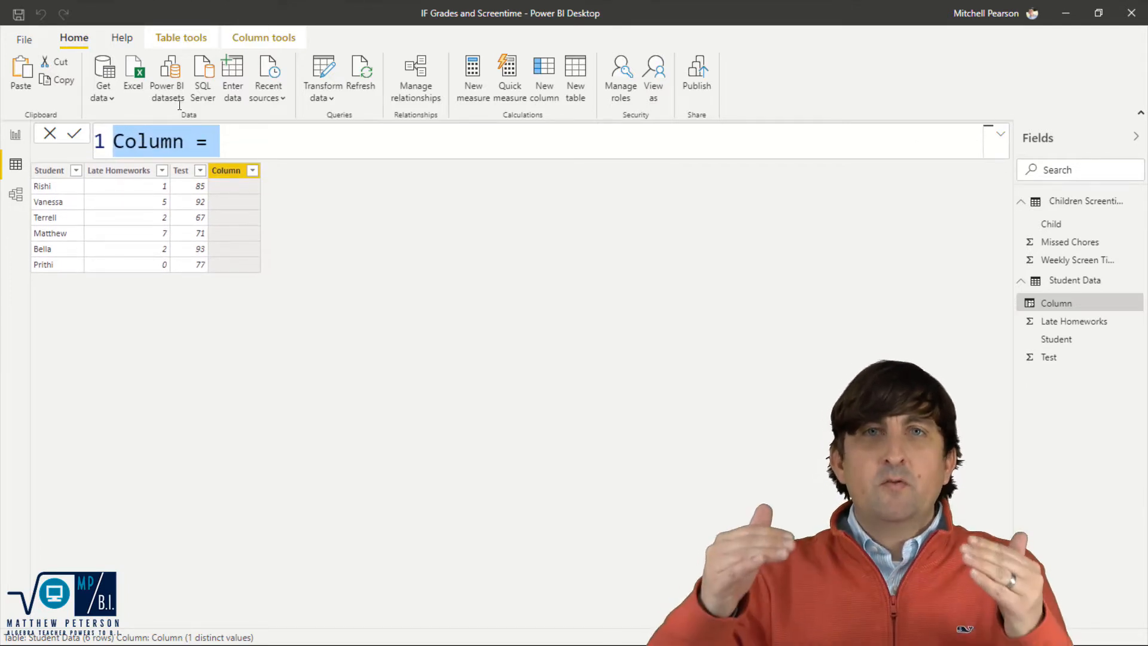
pyautogui.hotkey('shift', 'Return')
pyautogui.hotkey('shift', 'Return')
pyautogui.hotkey('shift', 'Return')
pyautogui.hotkey('shift', 'Return')
pyautogui.hotkey('shift', 'Return')
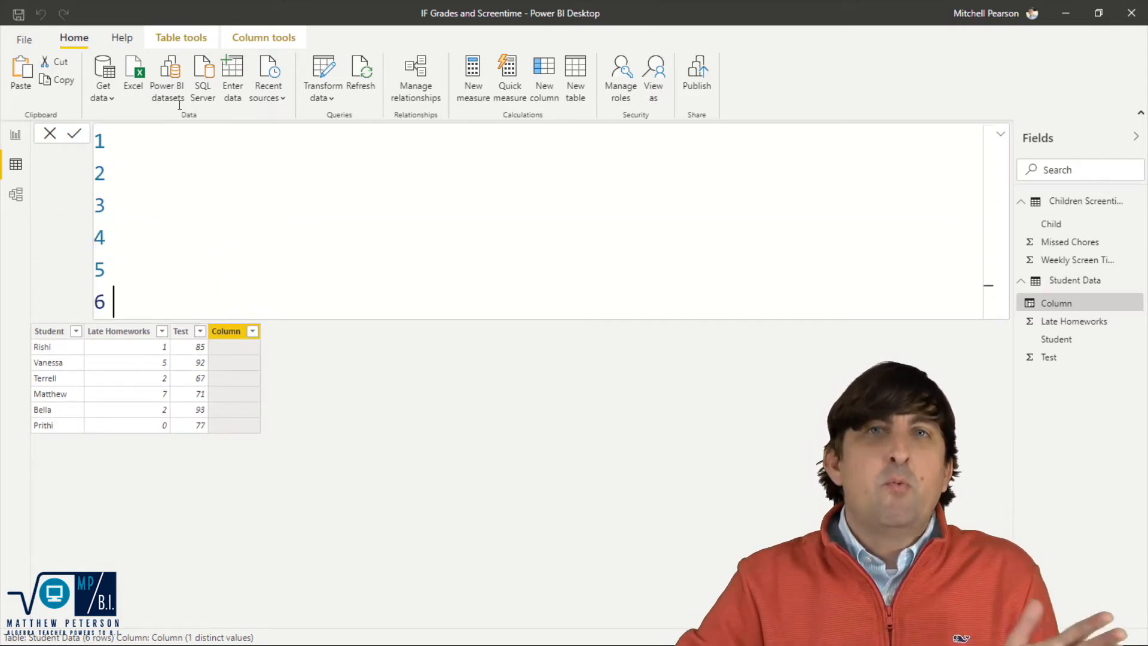
pyautogui.press('BackSpace')
pyautogui.press('BackSpace')
pyautogui.press('BackSpace')
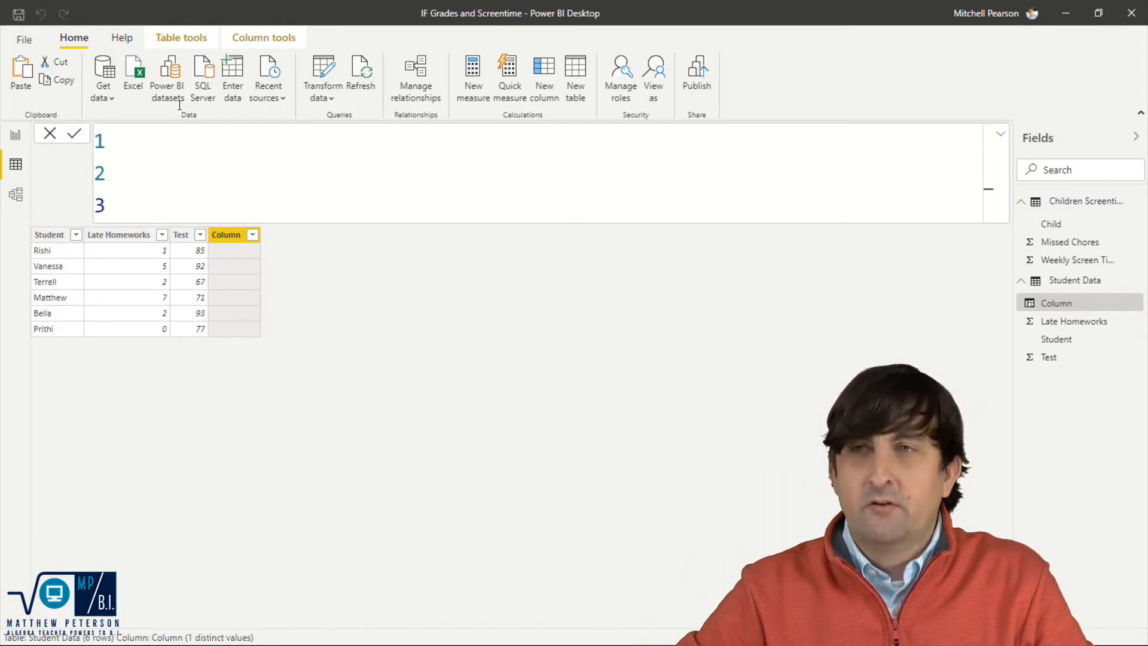
pyautogui.press('BackSpace')
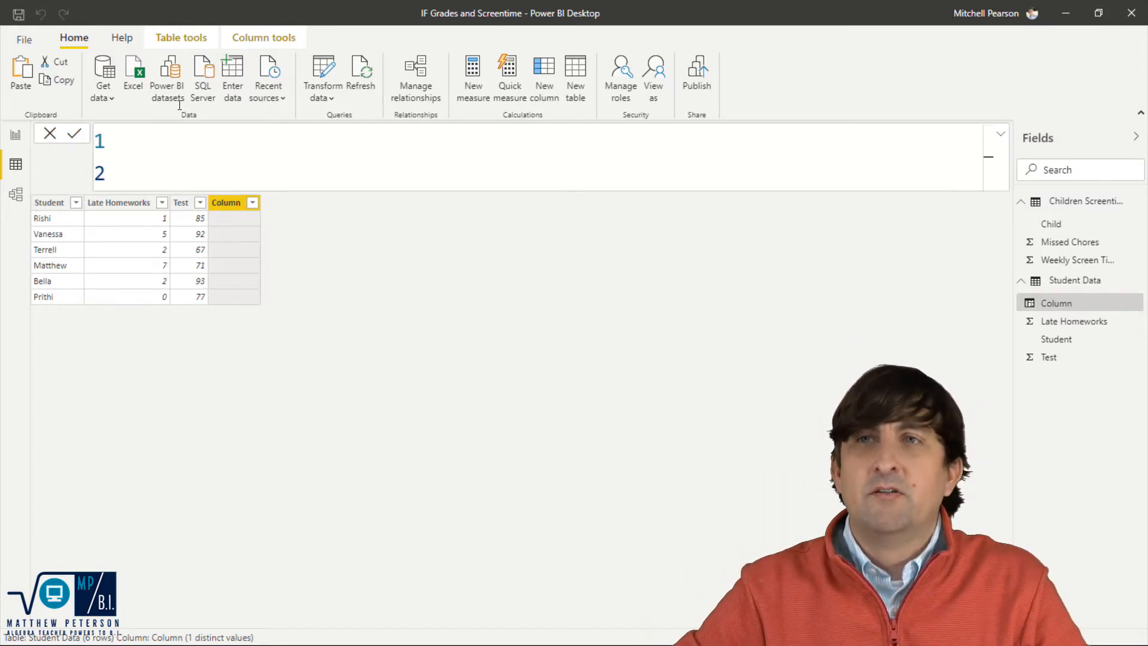
pyautogui.press('BackSpace')
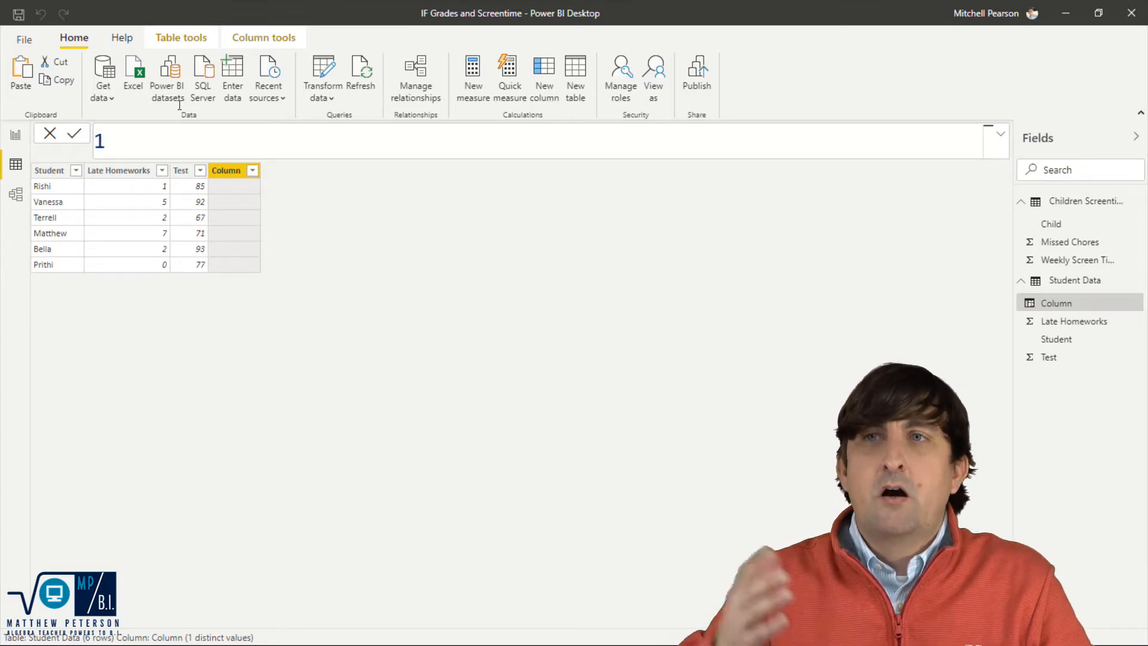
# Step: Name the new column Reward and start its formula with an IF test that 'Student Data'[Late Homeworks] is less than 3
pyautogui.write('Reward')
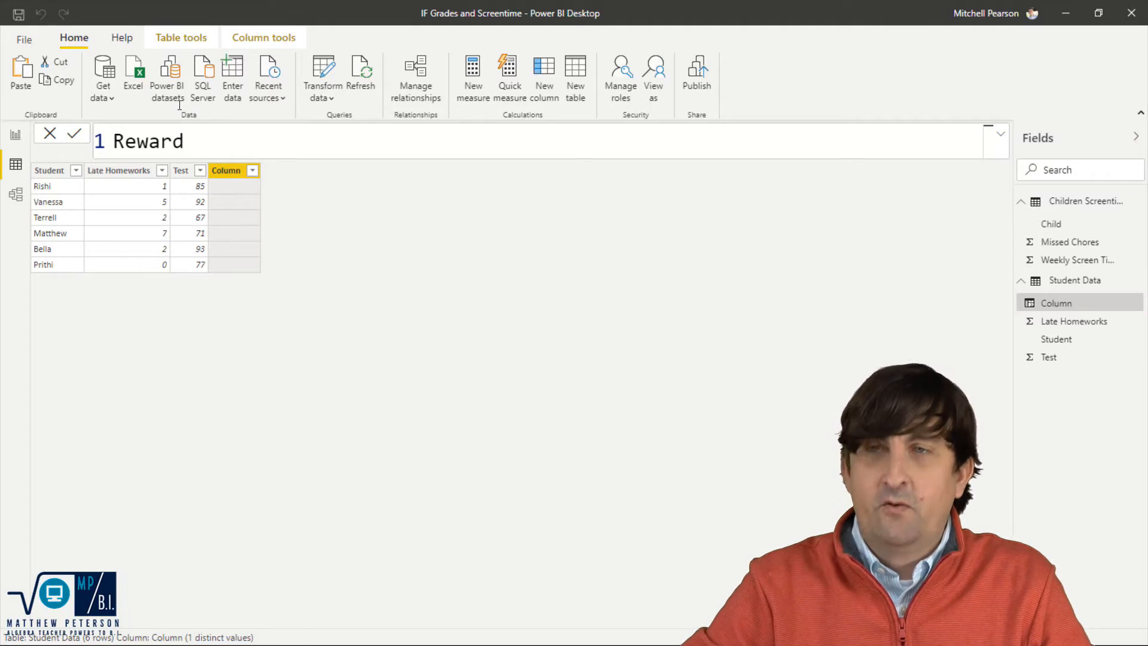
pyautogui.write(' =')
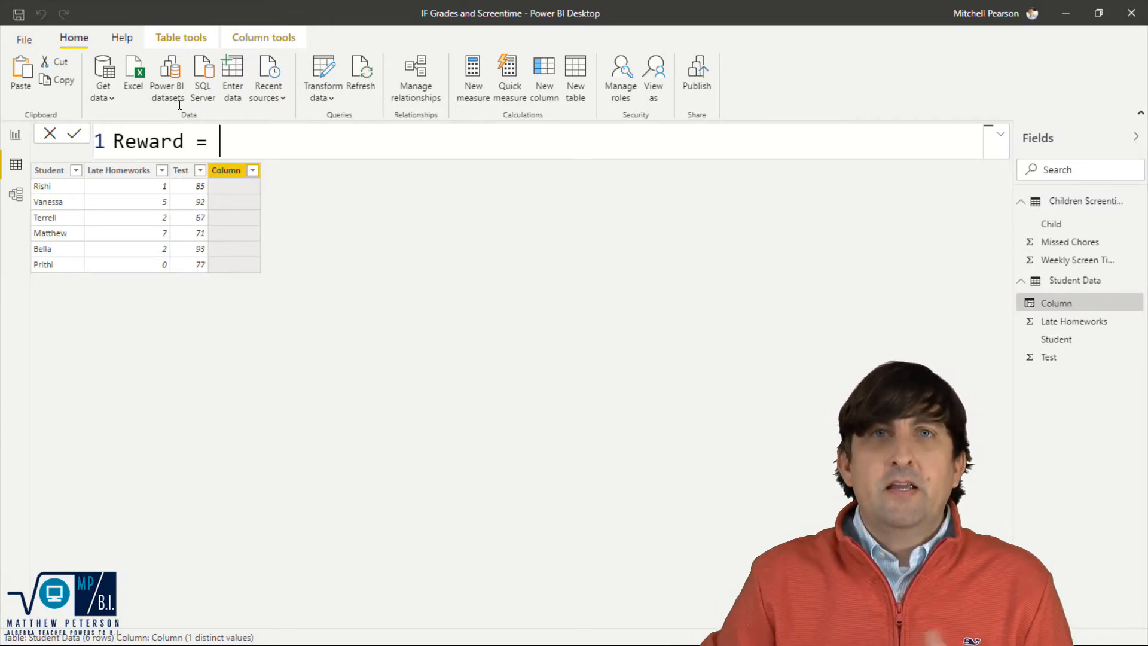
pyautogui.write(' if')
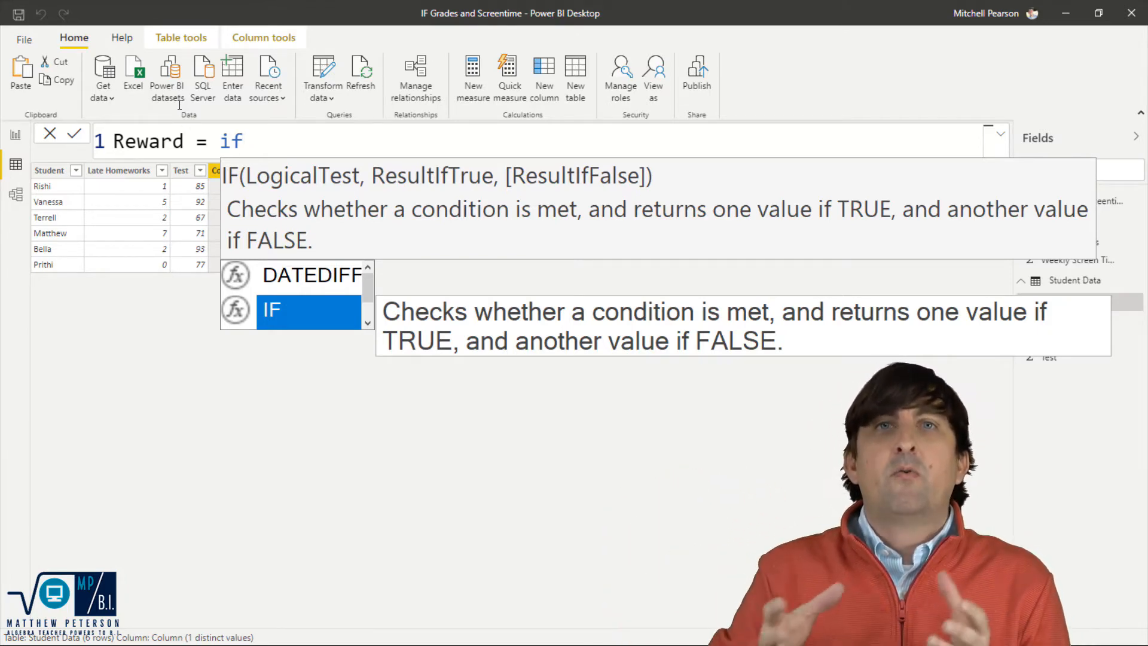
pyautogui.press('Tab')
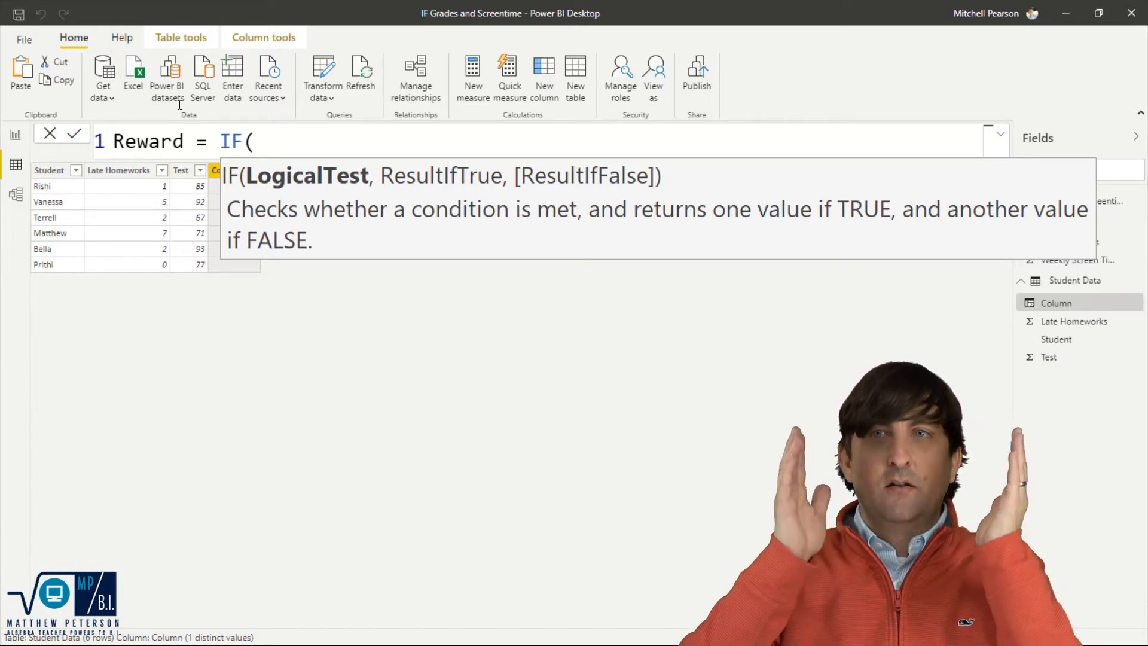
pyautogui.write('late')
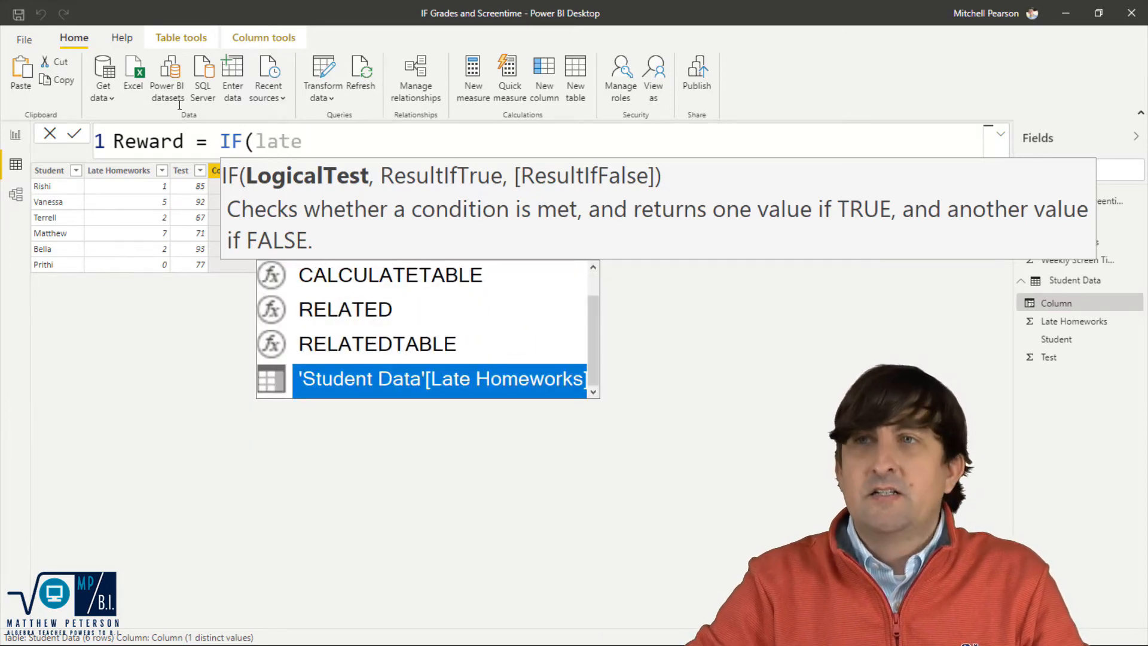
pyautogui.press('Tab')
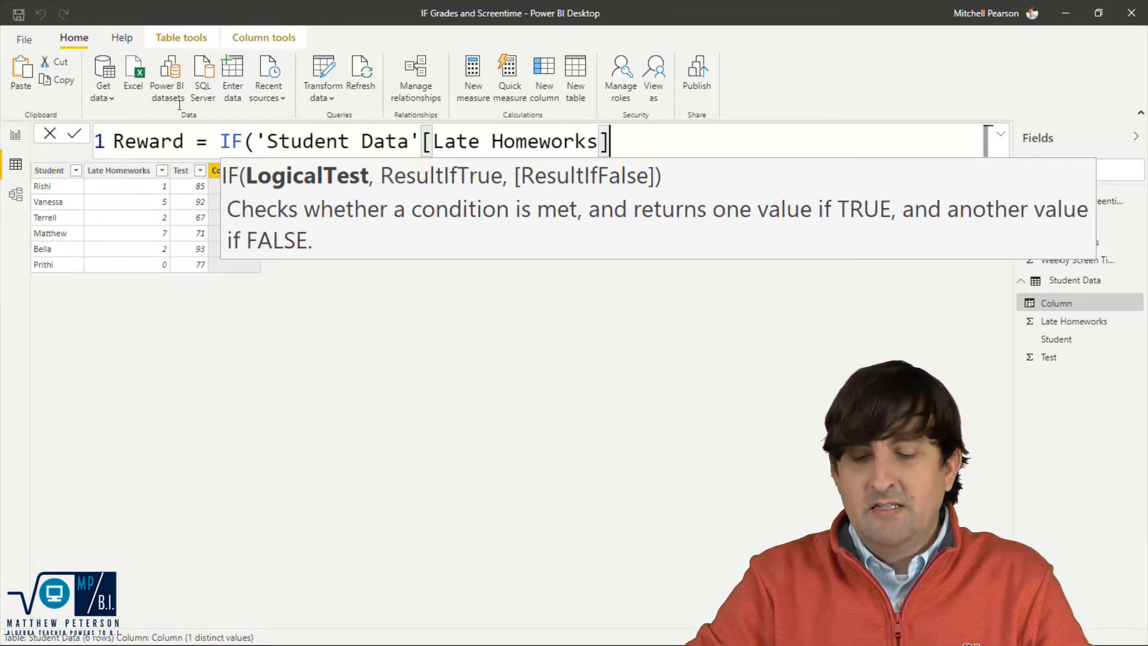
pyautogui.write('<')
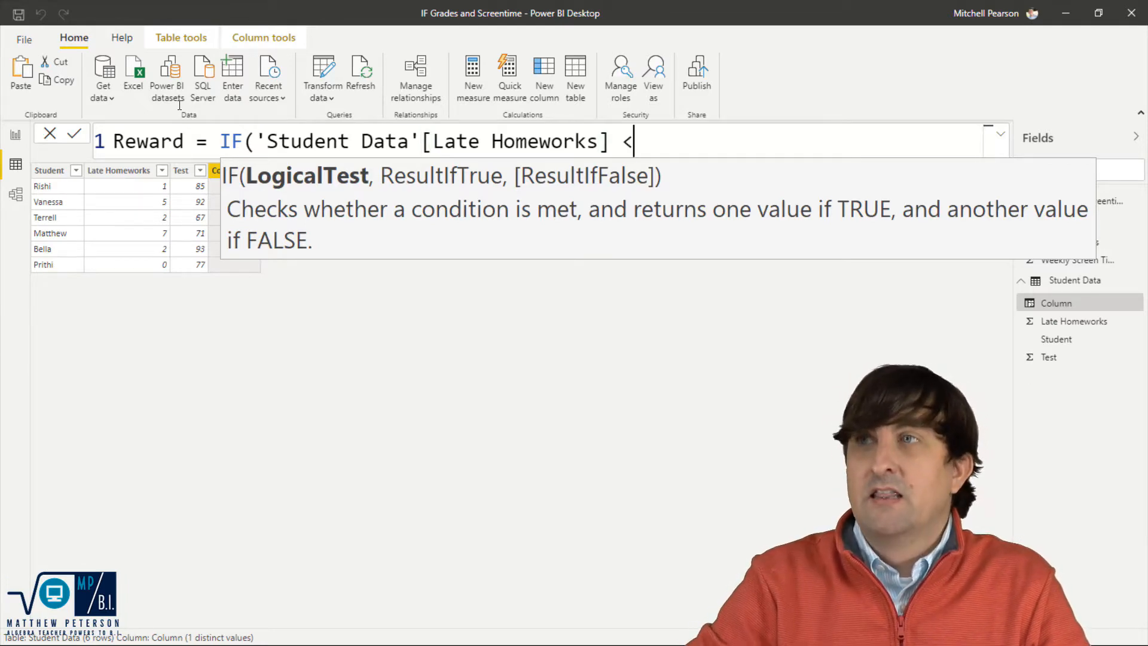
pyautogui.write(' 3')
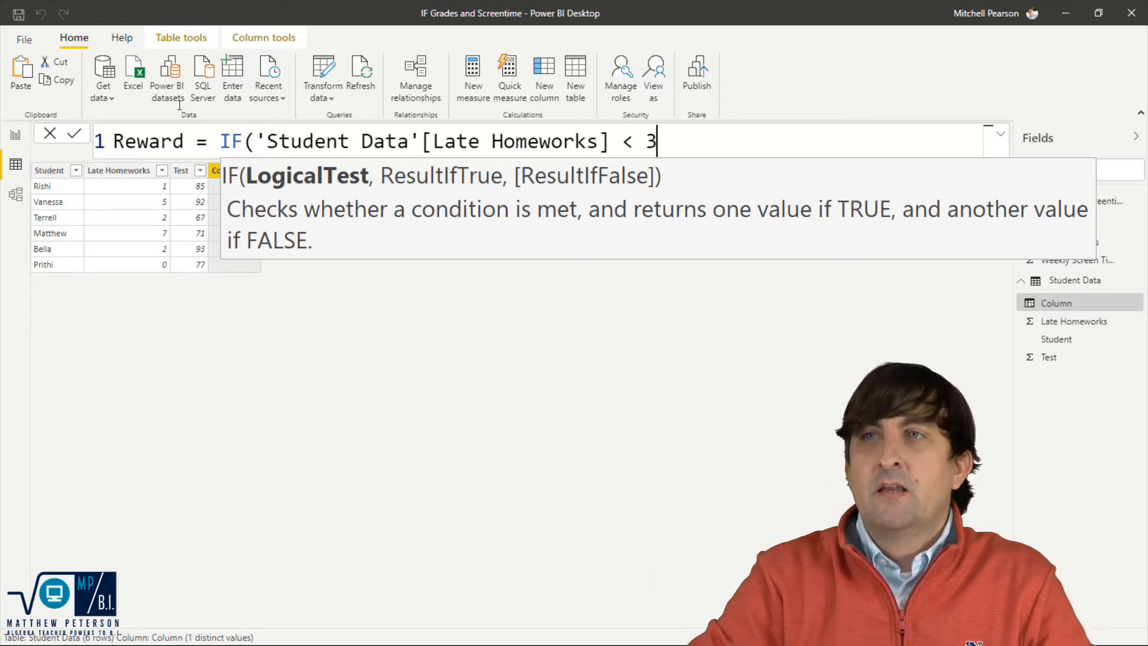
# Step: Make the IF function return "Pizza Party" when the test is true, without a false result, and commit the Reward formula
pyautogui.write(',')
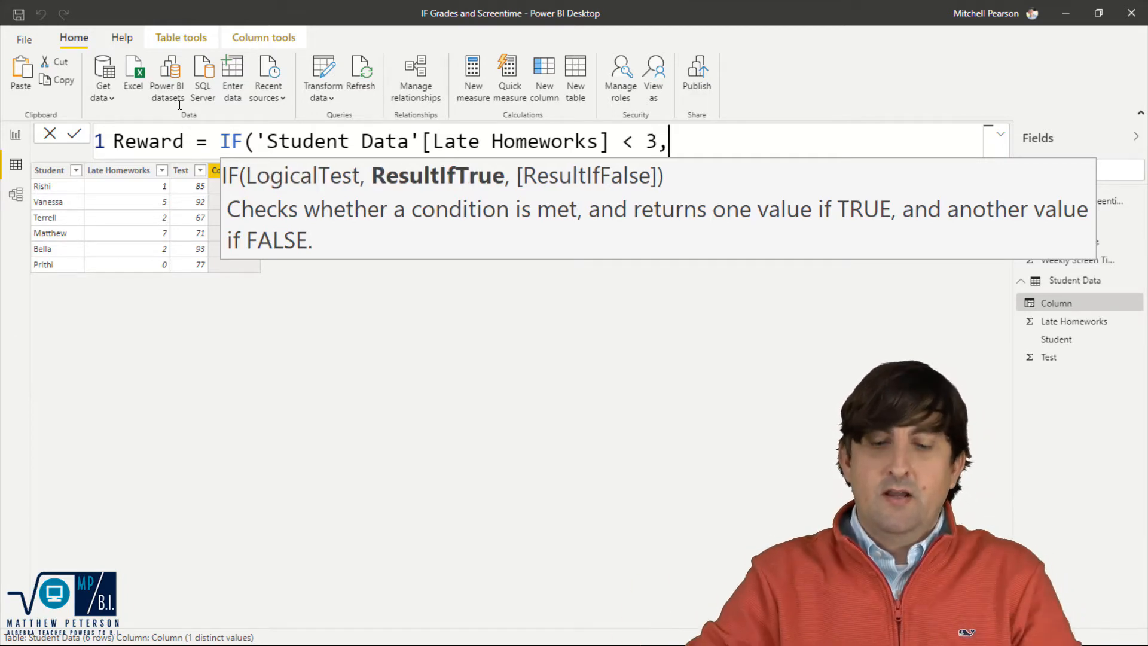
pyautogui.write(' "')
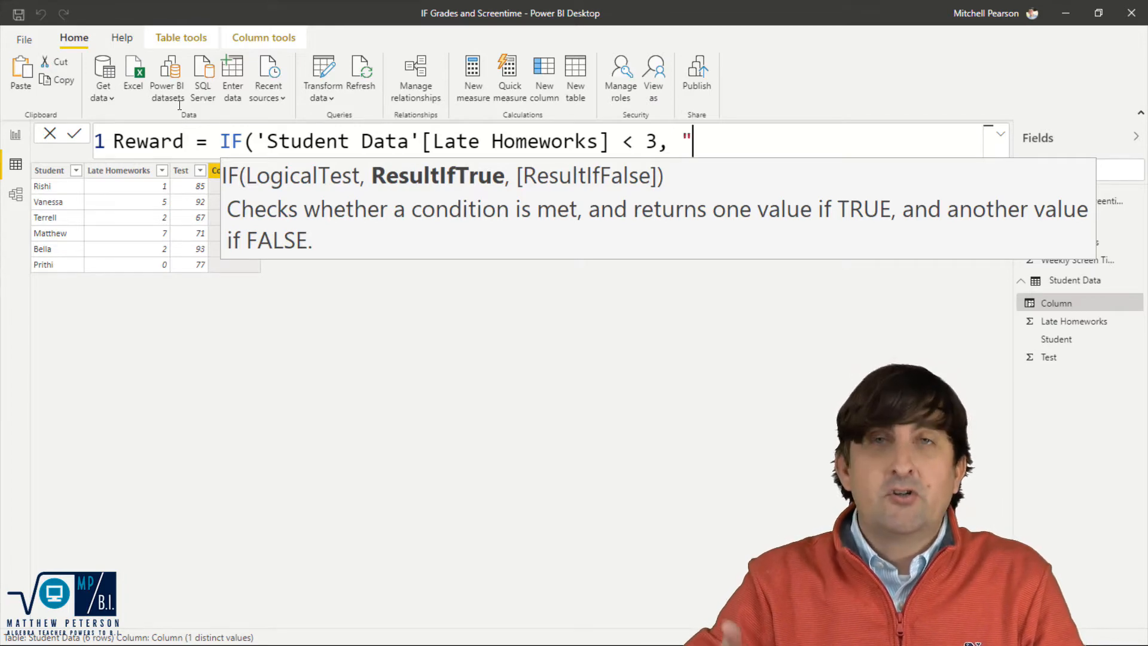
pyautogui.write('Pizza Par')
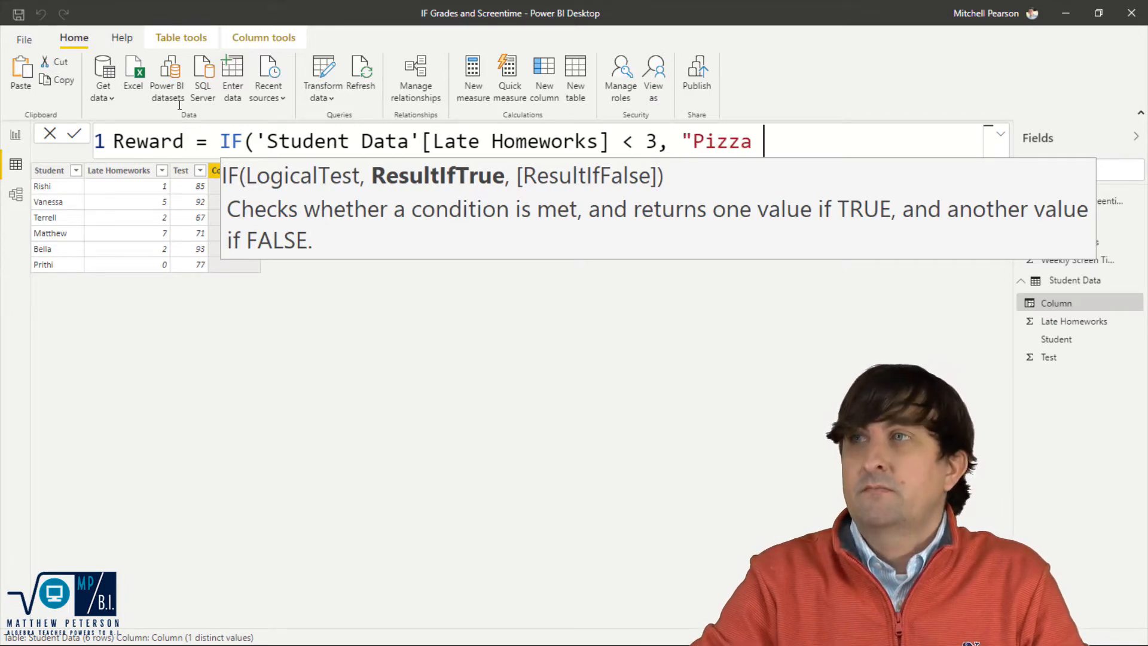
pyautogui.write('ty"')
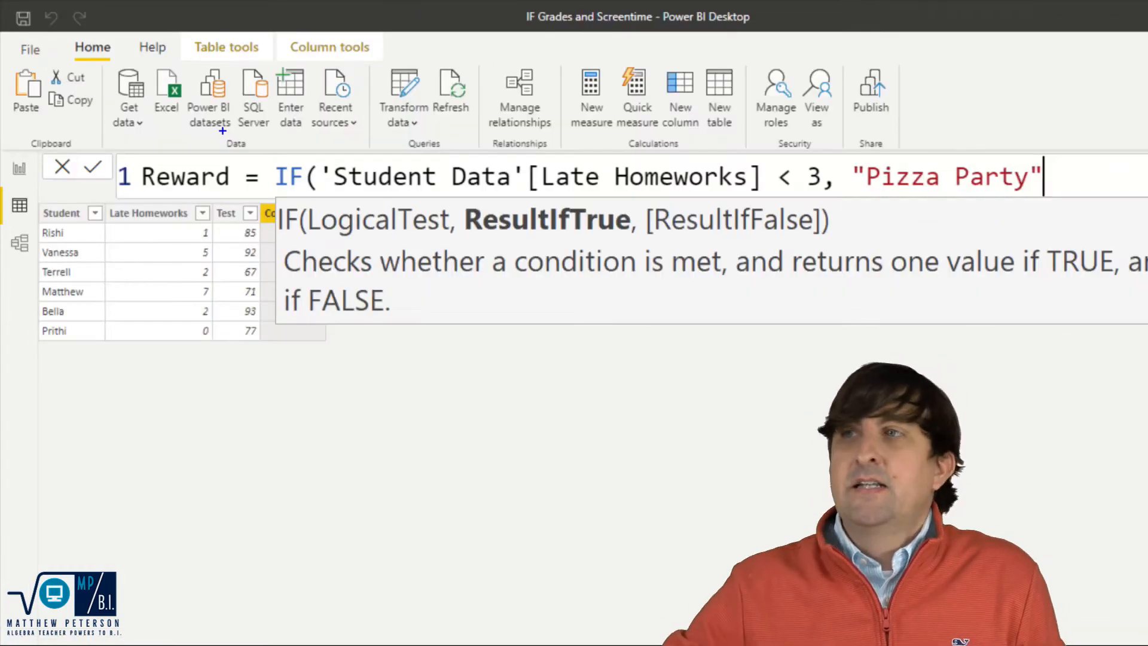
pyautogui.moveTo(659, 239); pyautogui.dragTo(831, 496)
pyautogui.moveTo(821, 239); pyautogui.dragTo(981, 480)
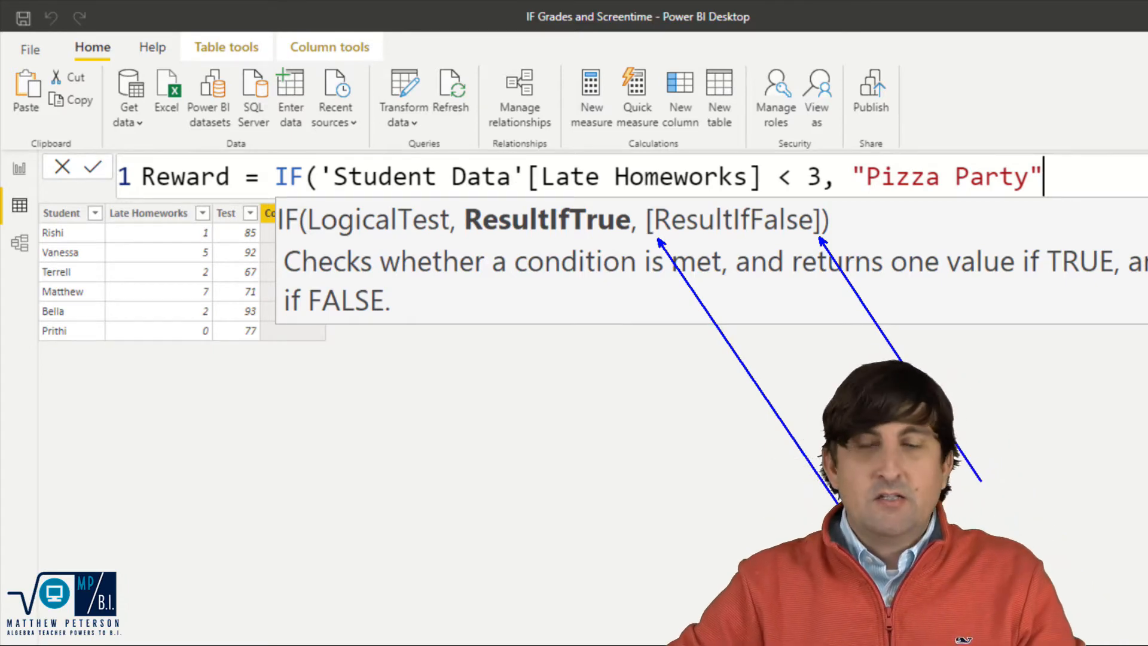
pyautogui.write(')')
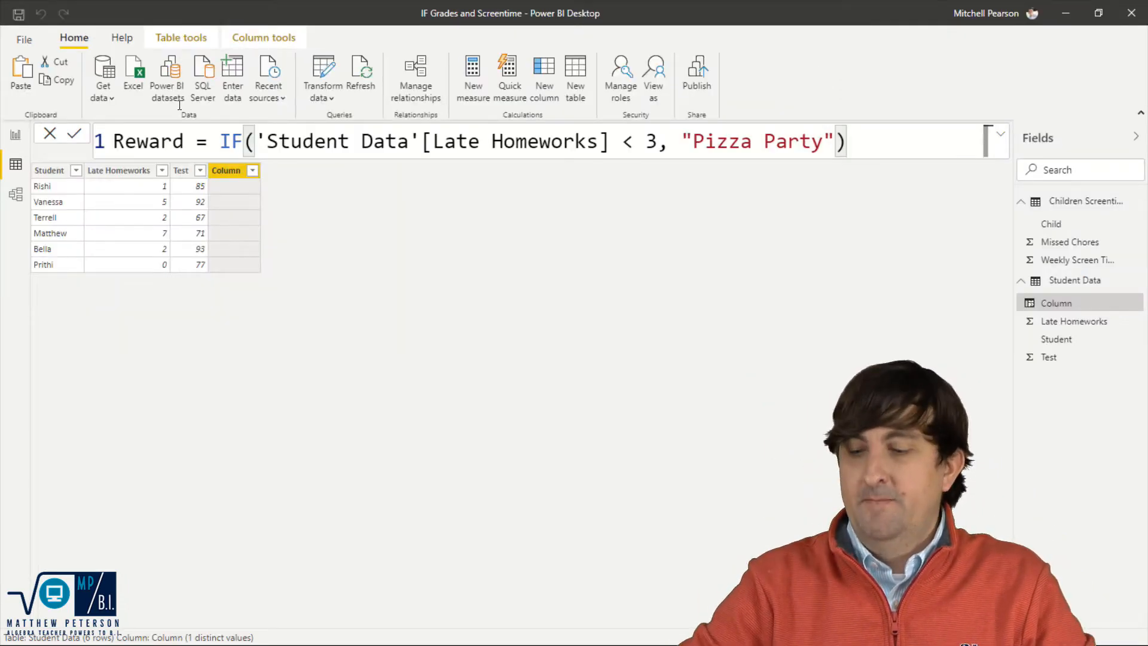
pyautogui.press('Return')
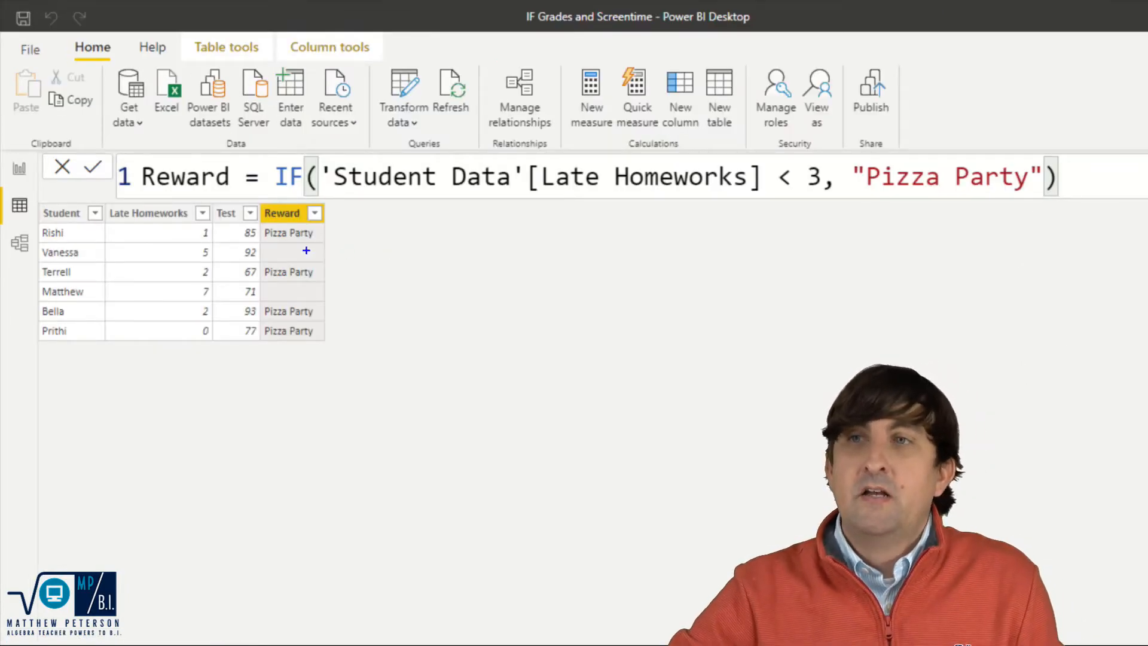
pyautogui.moveTo(310, 292); pyautogui.dragTo(526, 292)
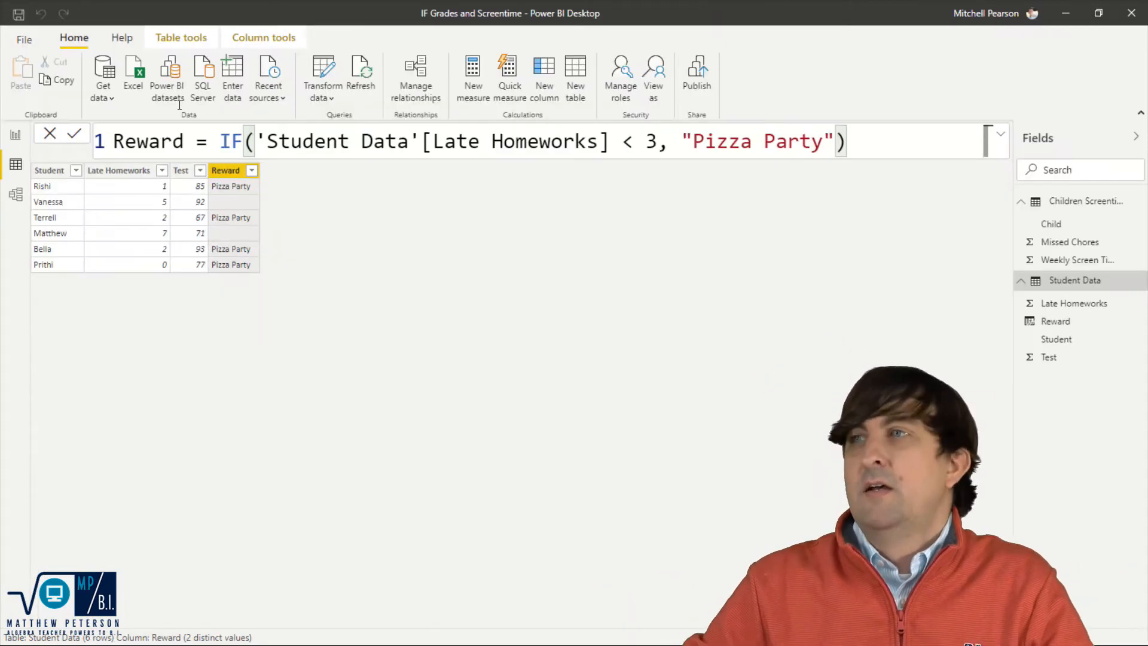
# Step: Add "No Party :(" on a second line of the Reward formula as the result if false, and commit it
pyautogui.click(859, 142)
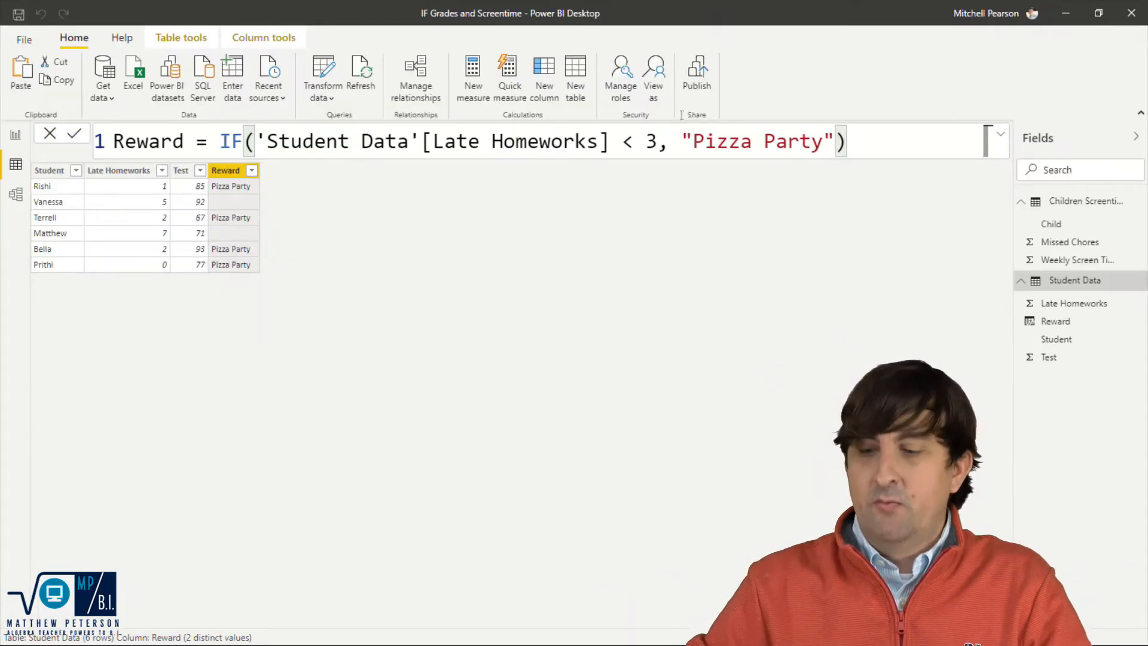
pyautogui.press('BackSpace')
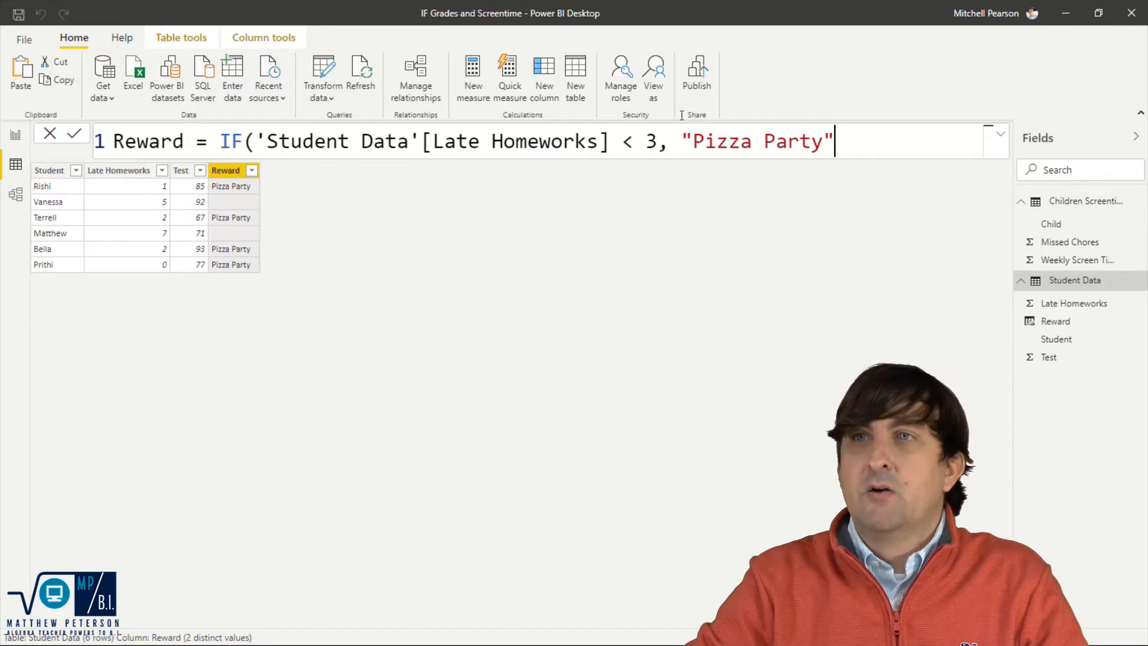
pyautogui.write(',')
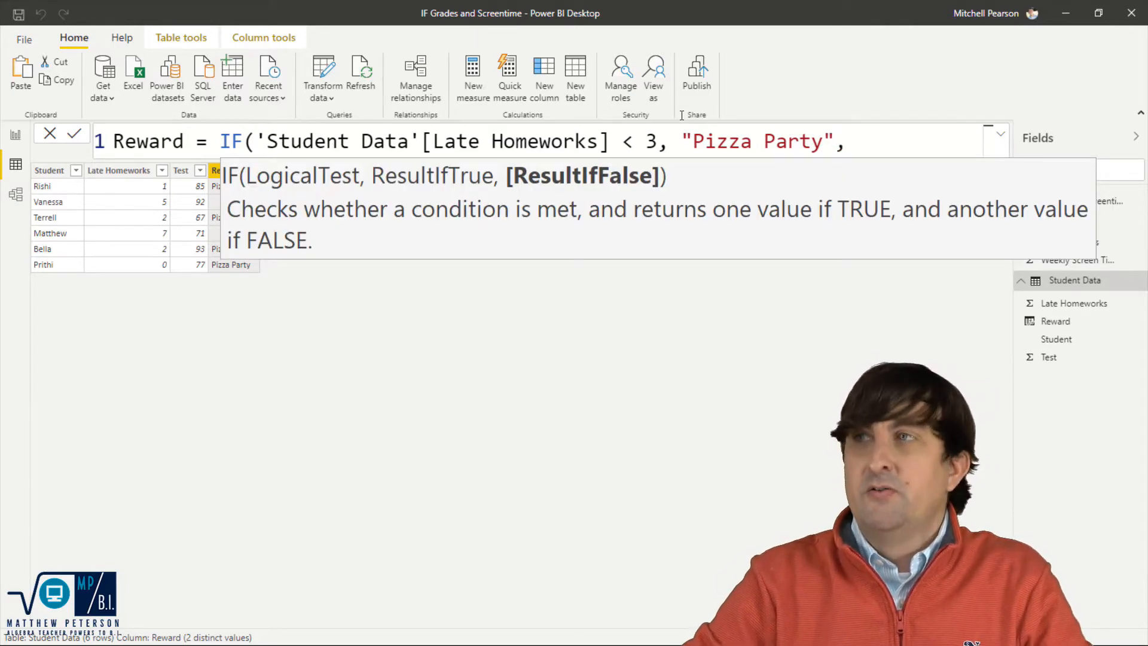
pyautogui.hotkey('shift', 'Return')
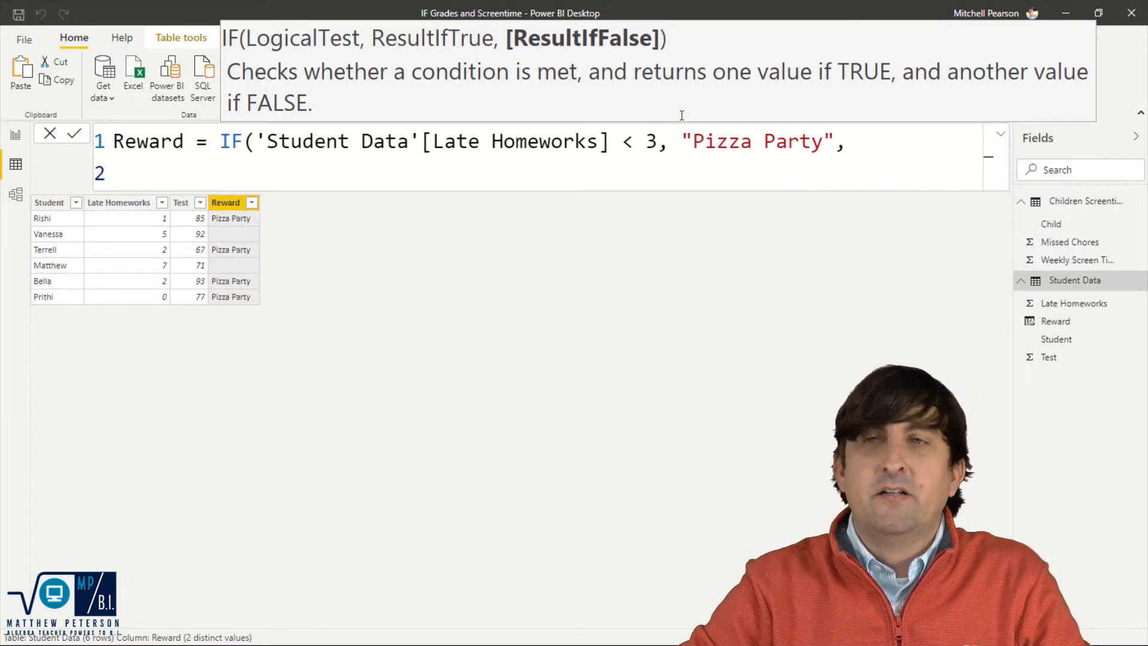
pyautogui.write('"No ')
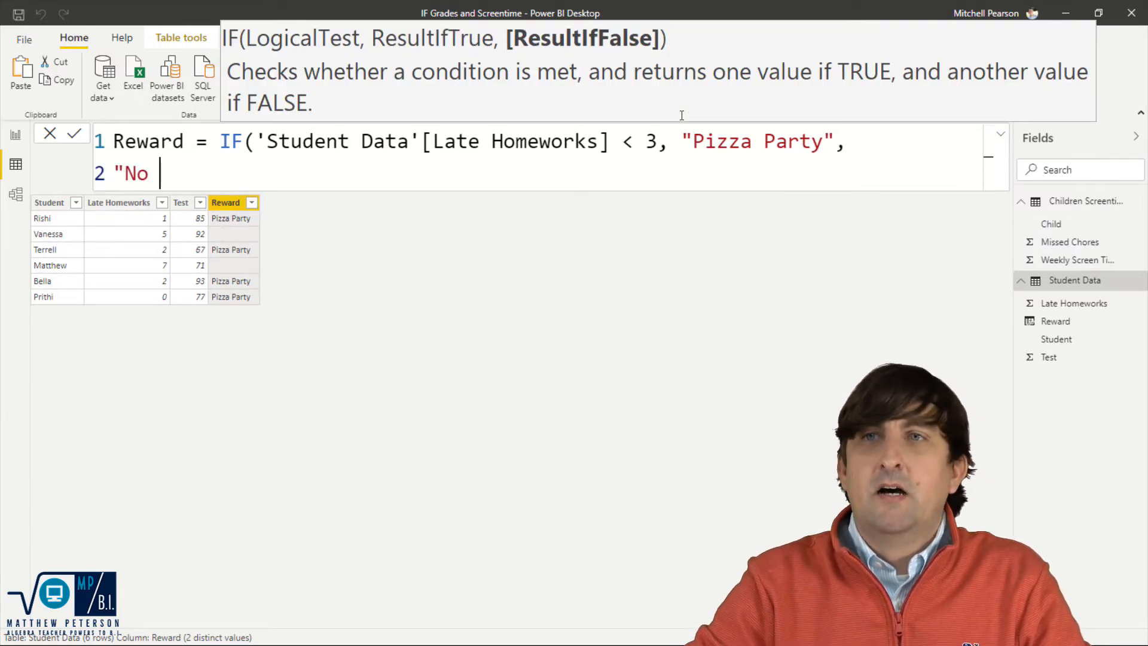
pyautogui.write('Party :')
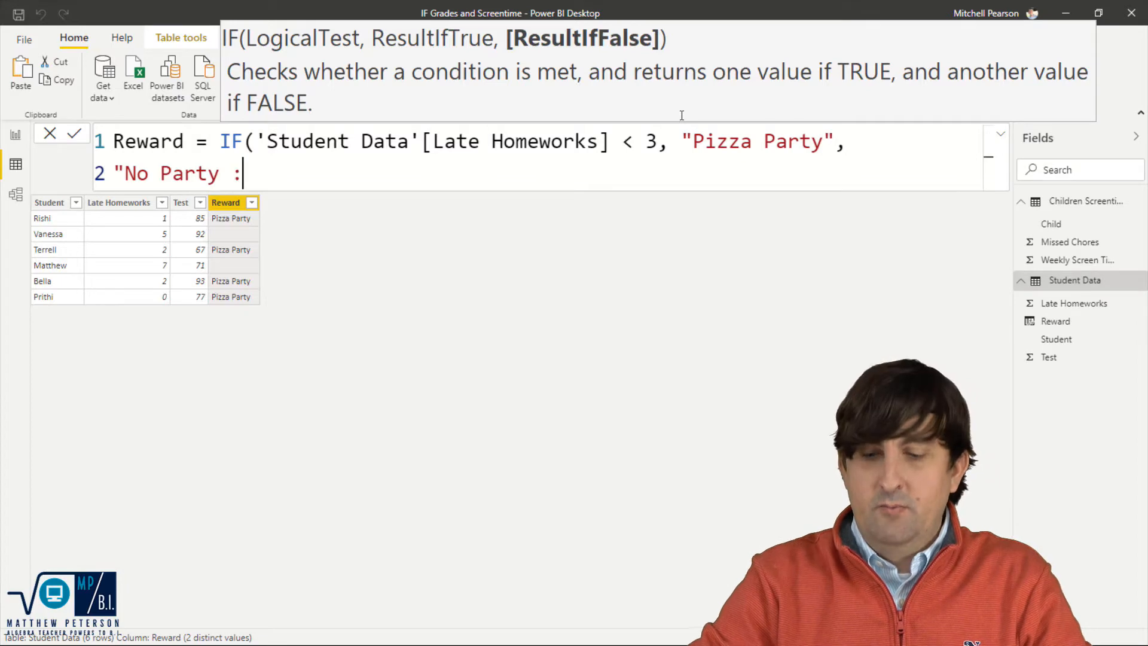
pyautogui.write('(')
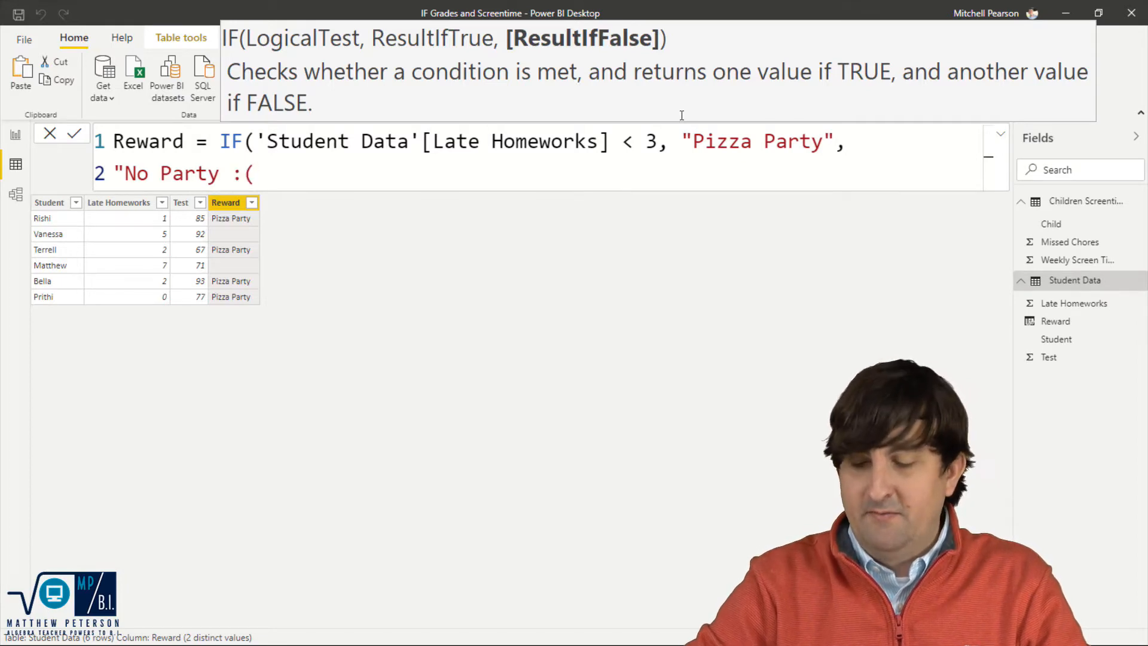
pyautogui.write('")')
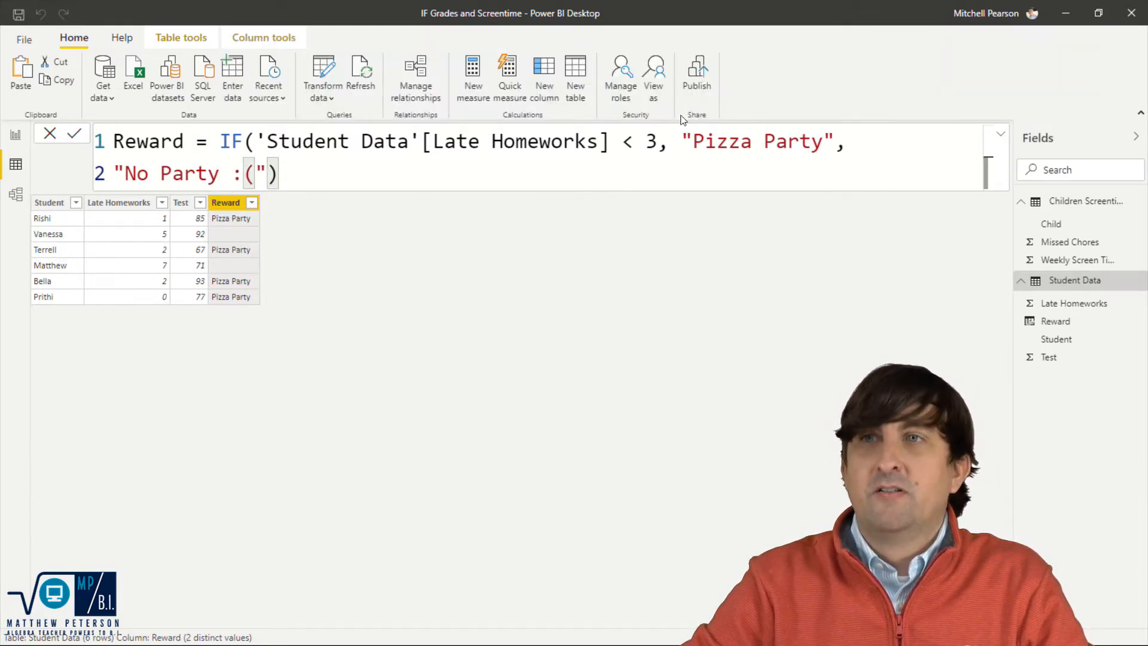
pyautogui.press('Return')
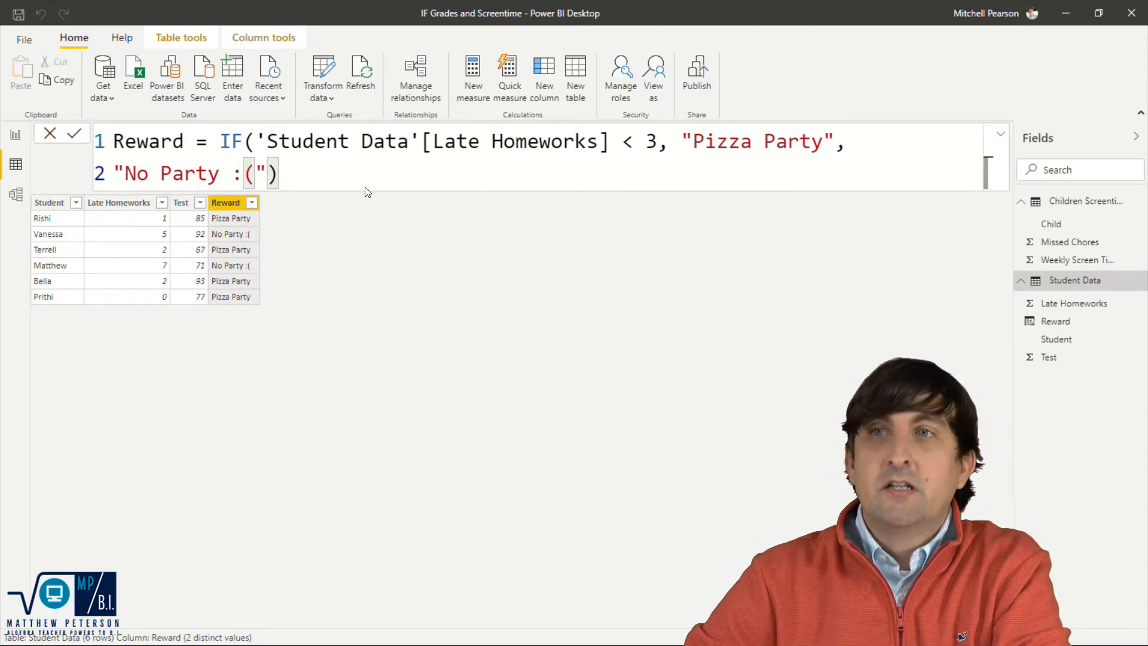
# Step: Add a calculated column named Test Reward to the Student Data table and start its formula with the IF function
pyautogui.rightClick(1075, 280)
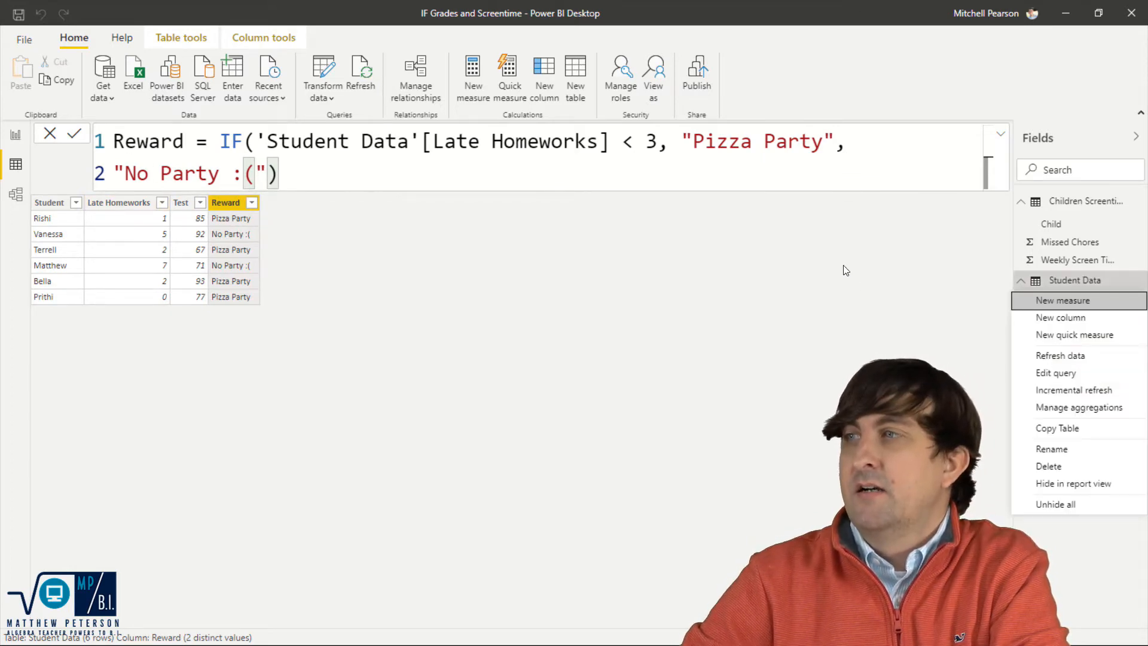
pyautogui.click(1061, 318)
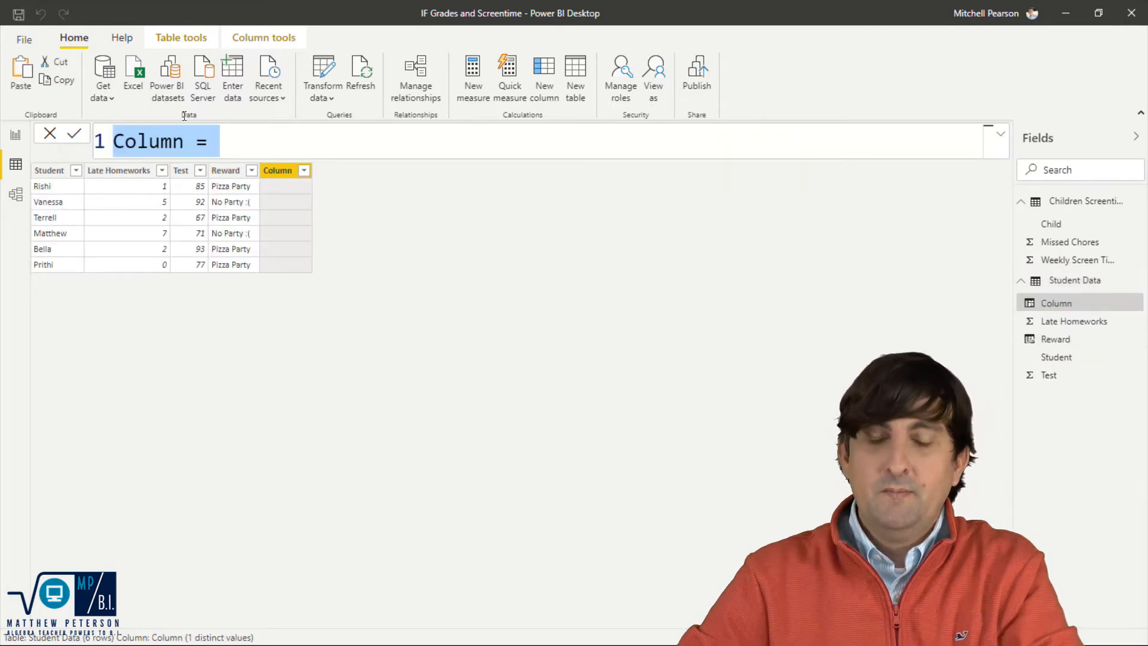
pyautogui.write('Test ')
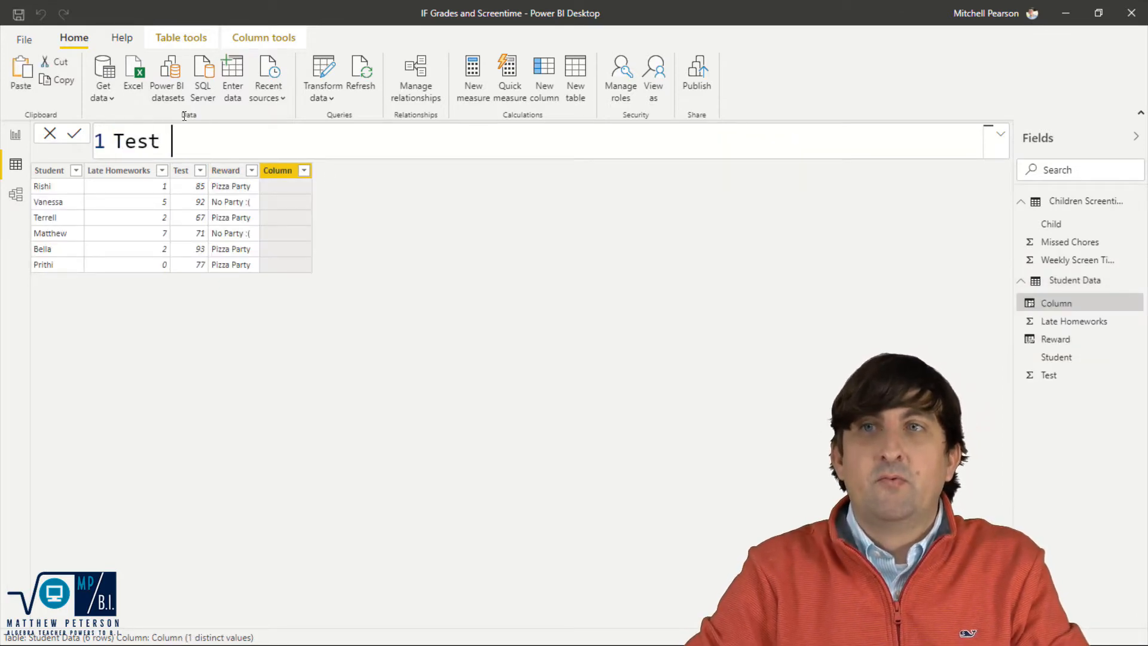
pyautogui.write('Reward = if')
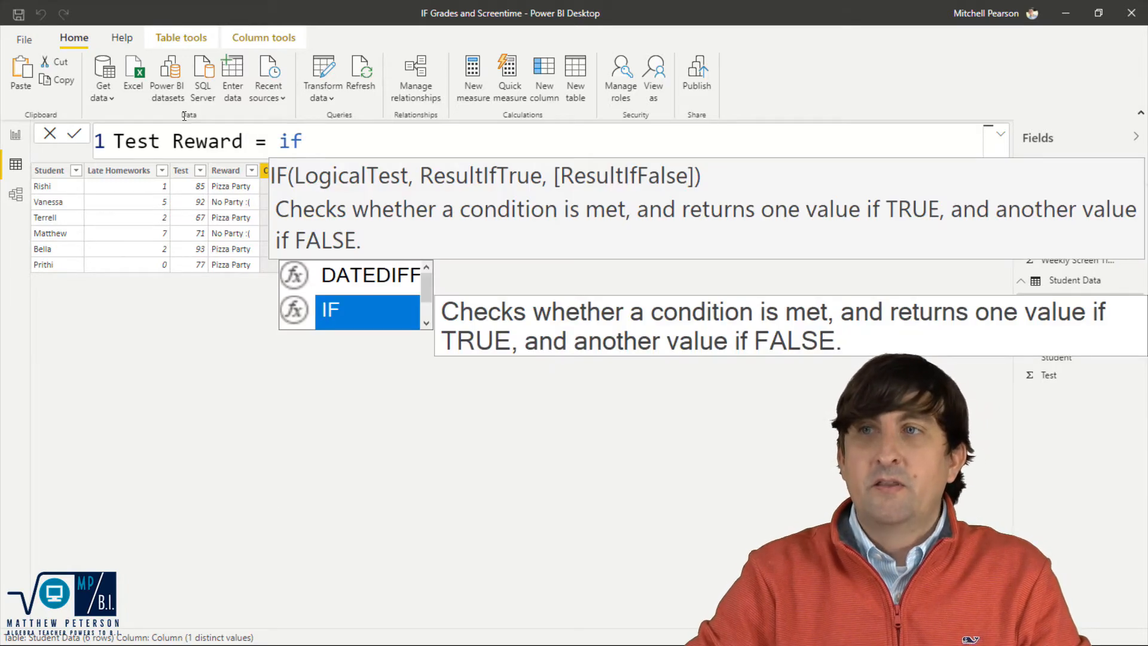
pyautogui.press('Tab')
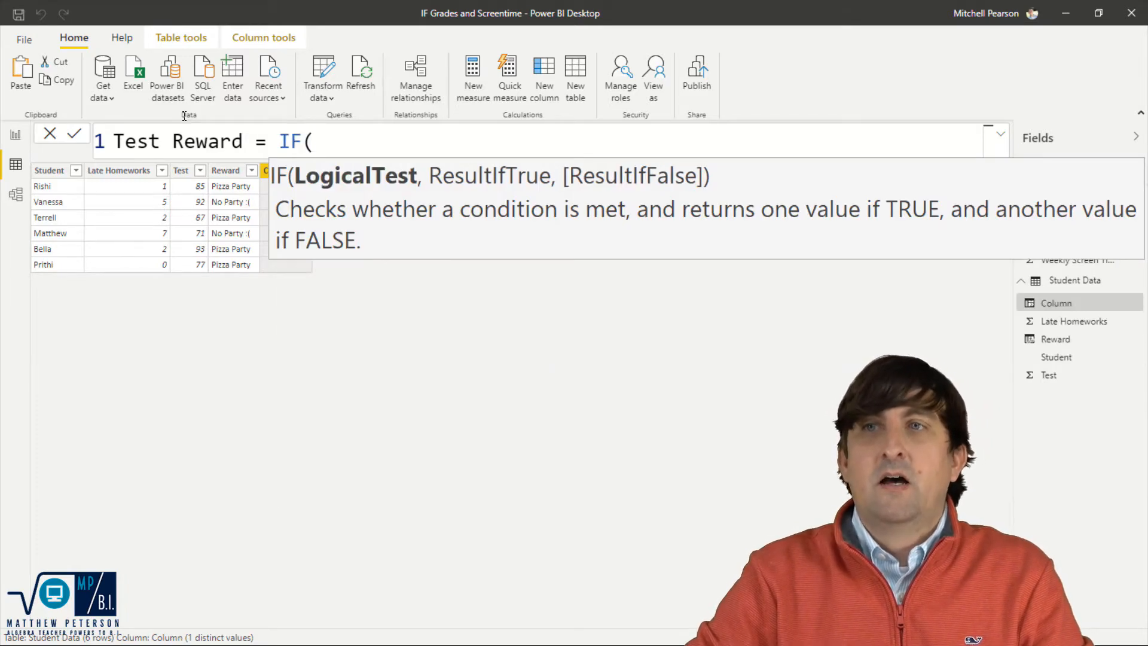
# Step: Set the Test Reward formula's logical test to 'Student Data'[Late Homeworks] less than 2
pyautogui.write('lat')
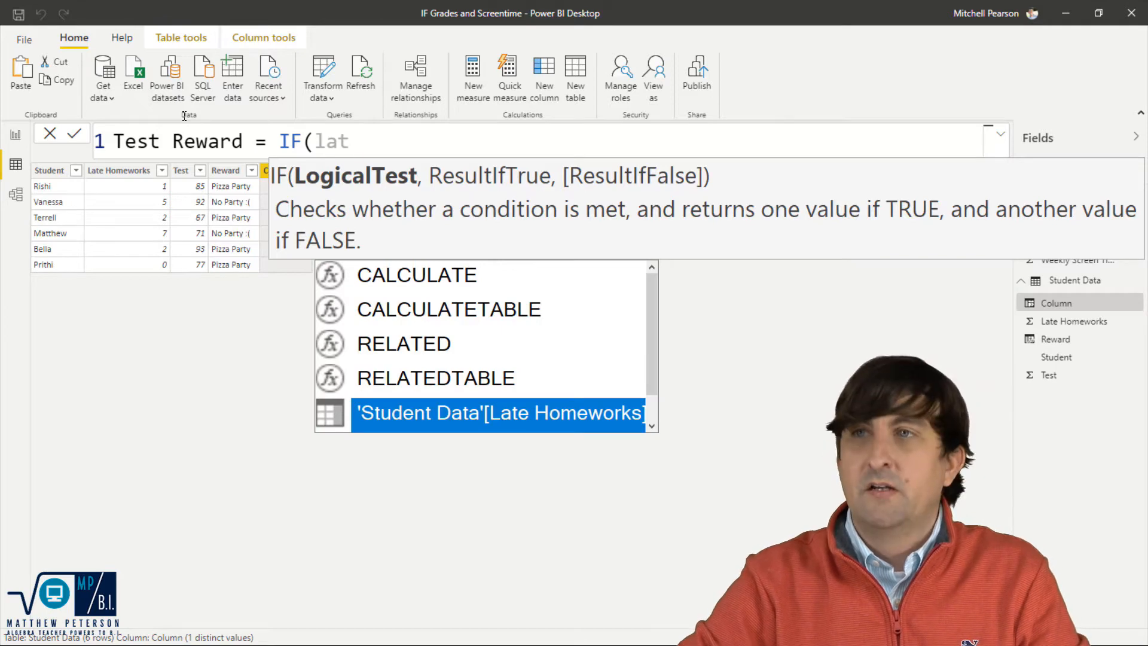
pyautogui.press('Tab')
pyautogui.write('<')
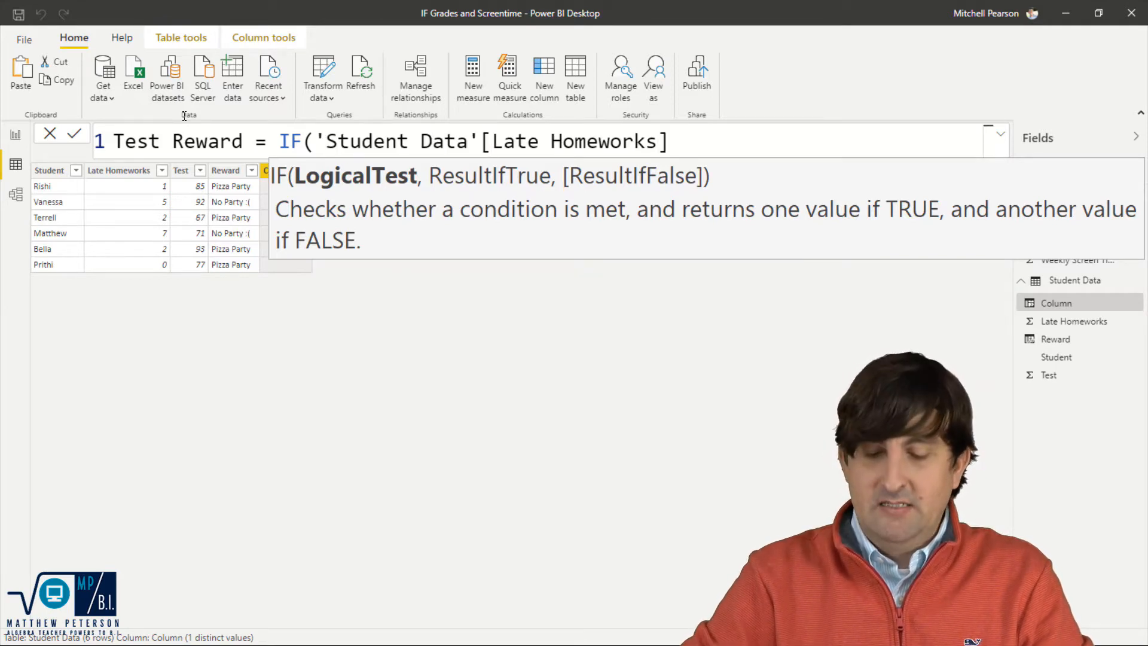
pyautogui.write(' 2')
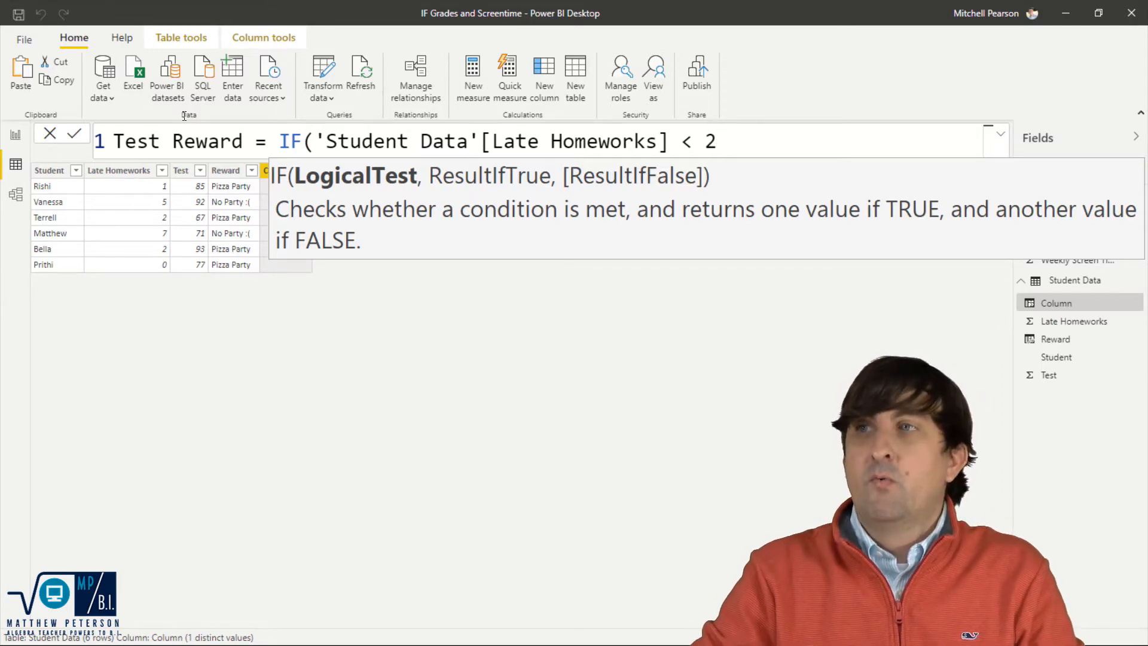
pyautogui.write(',')
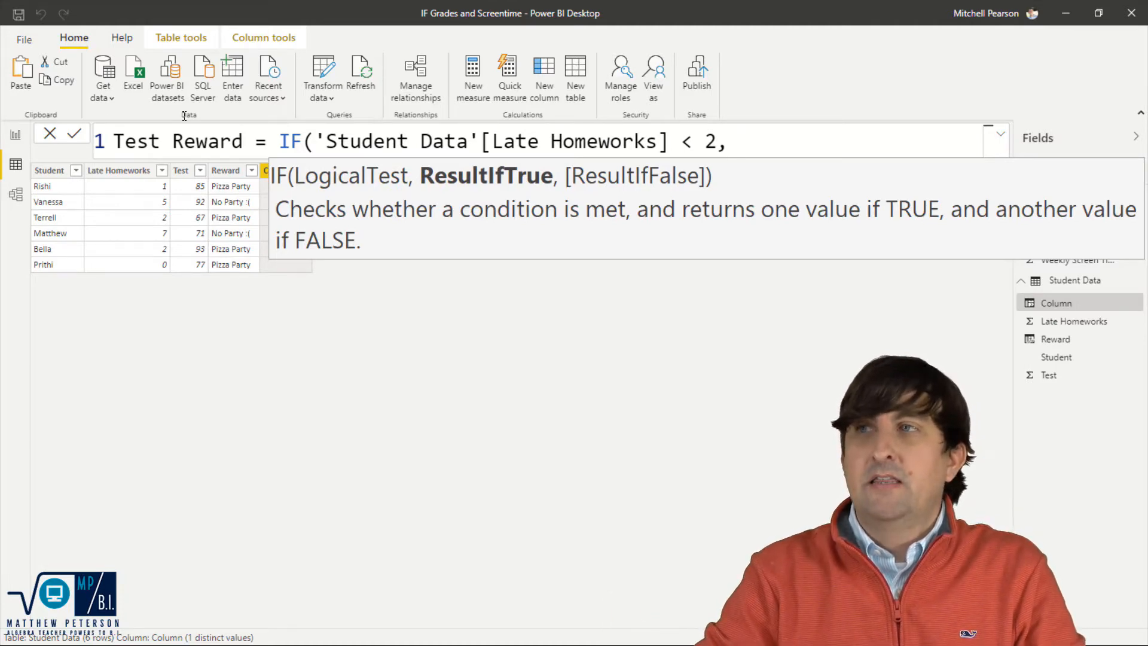
# Step: Make the Test Reward formula return 'Student Data'[Test] + 5 when the test is true, with the + 5 on a second line
pyautogui.write(' tes')
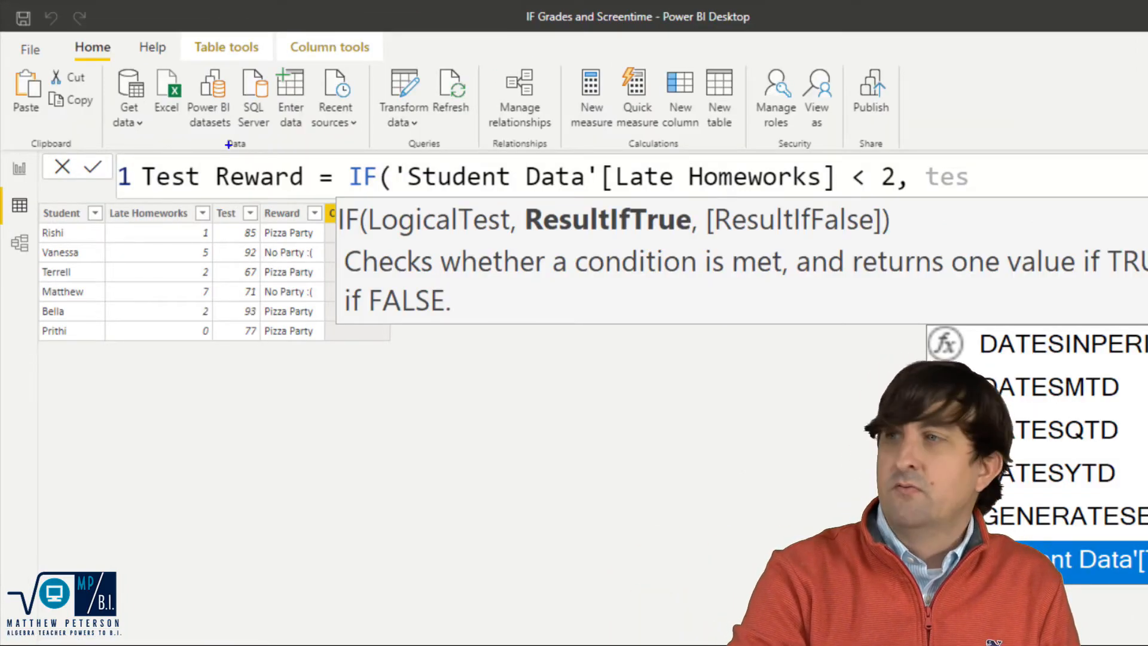
pyautogui.press('Escape')
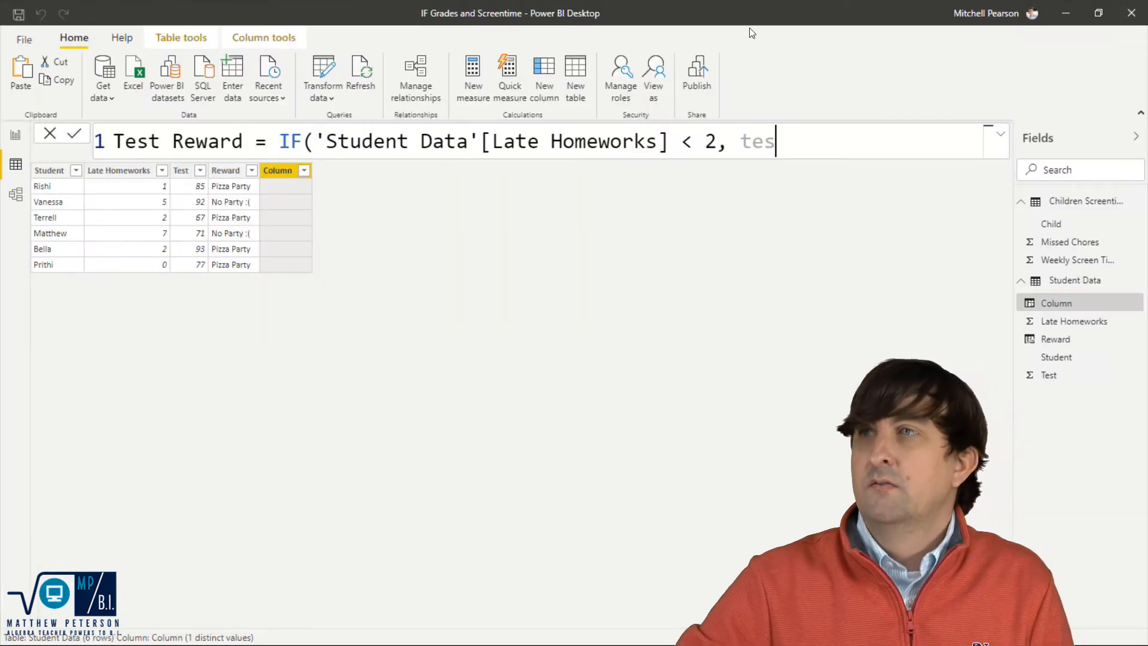
pyautogui.press('BackSpace')
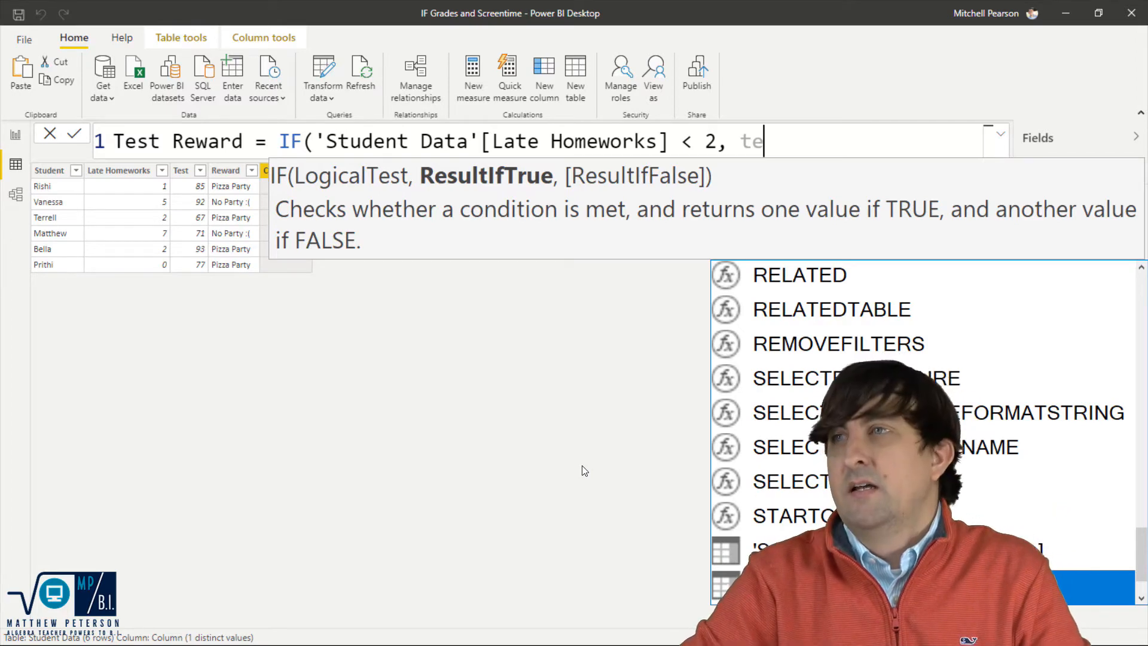
pyautogui.press('Tab')
pyautogui.hotkey('shift', 'Return')
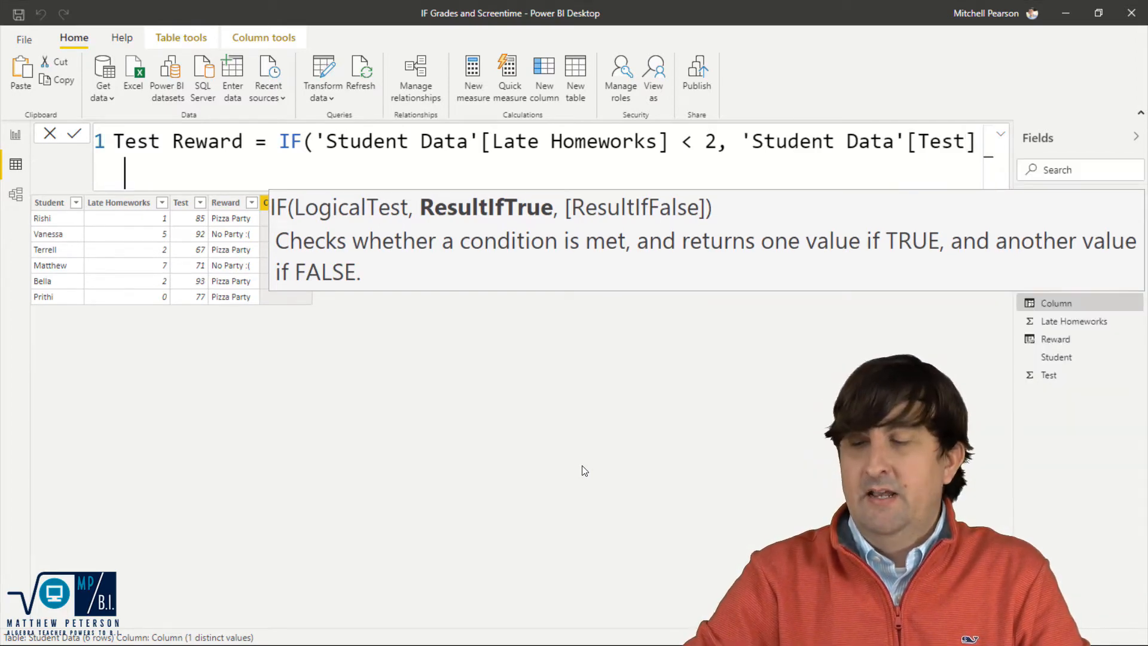
pyautogui.write('+ 5')
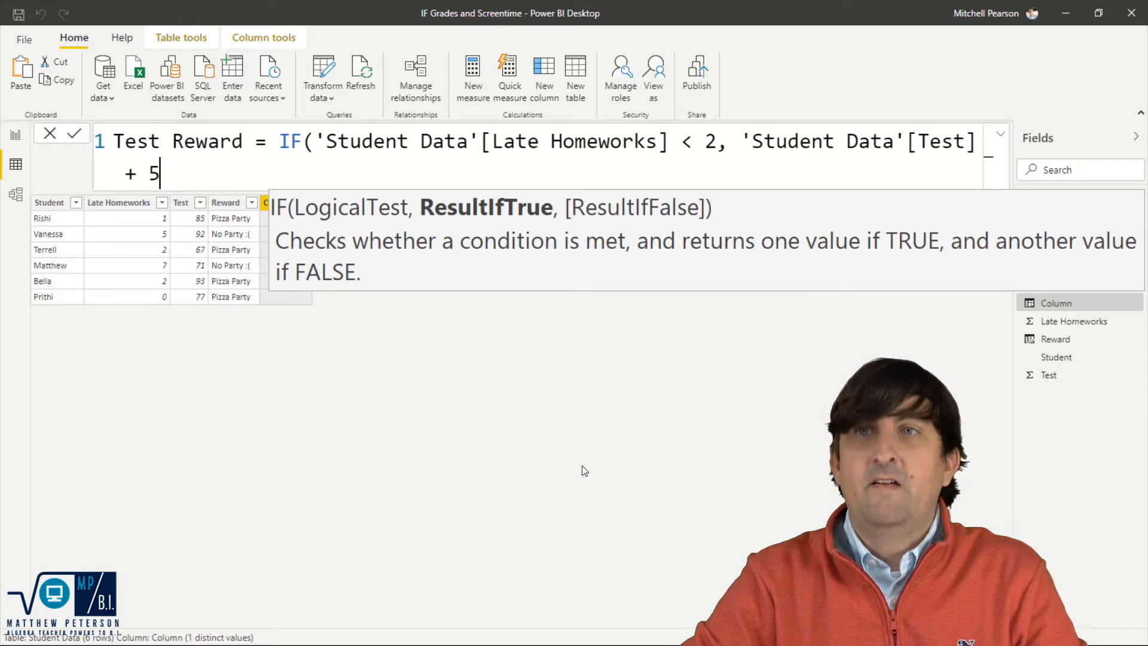
pyautogui.write(',')
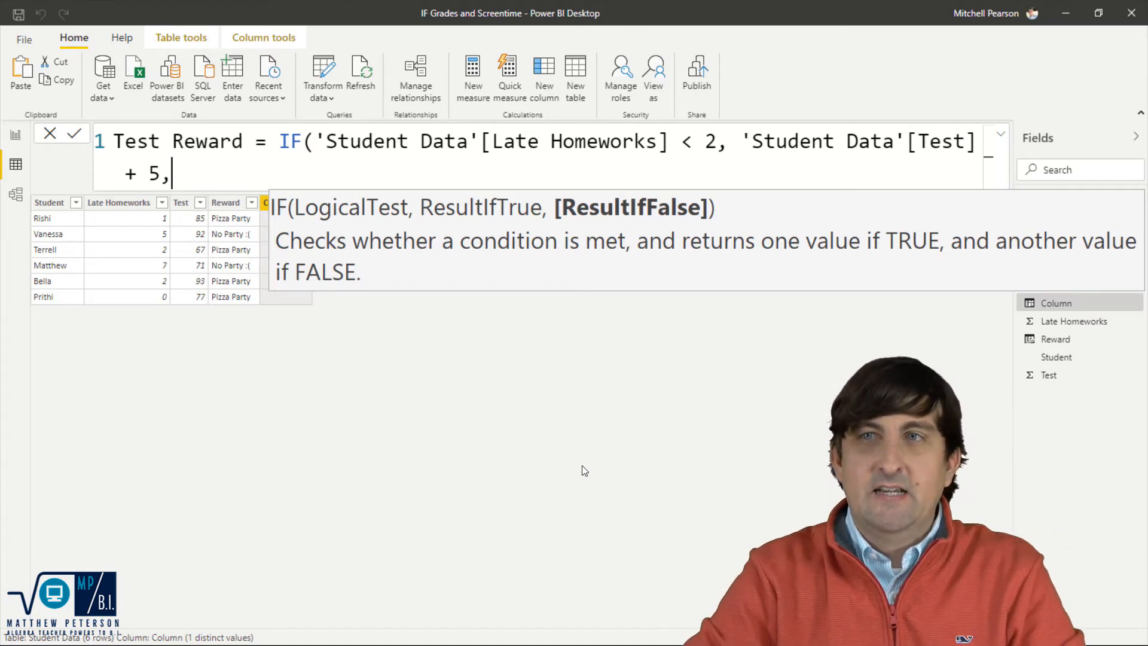
# Step: Use 'Student Data'[Test] as the result if false, close the IF function and commit the Test Reward formula
pyautogui.write('st')
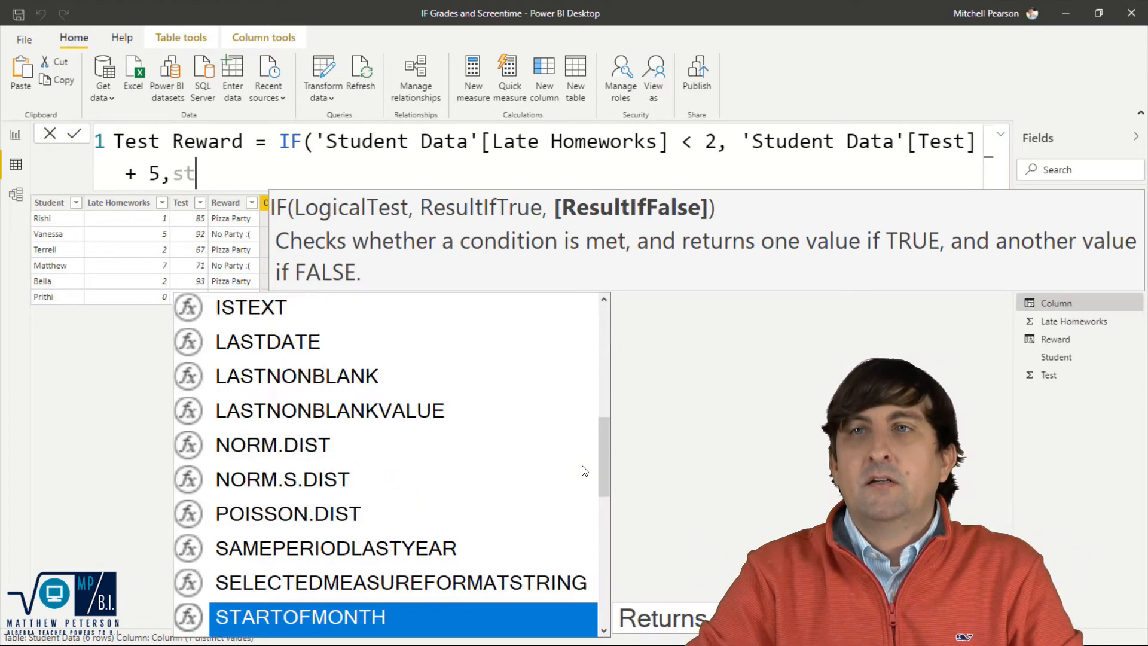
pyautogui.press('BackSpace')
pyautogui.press('BackSpace')
pyautogui.write('test')
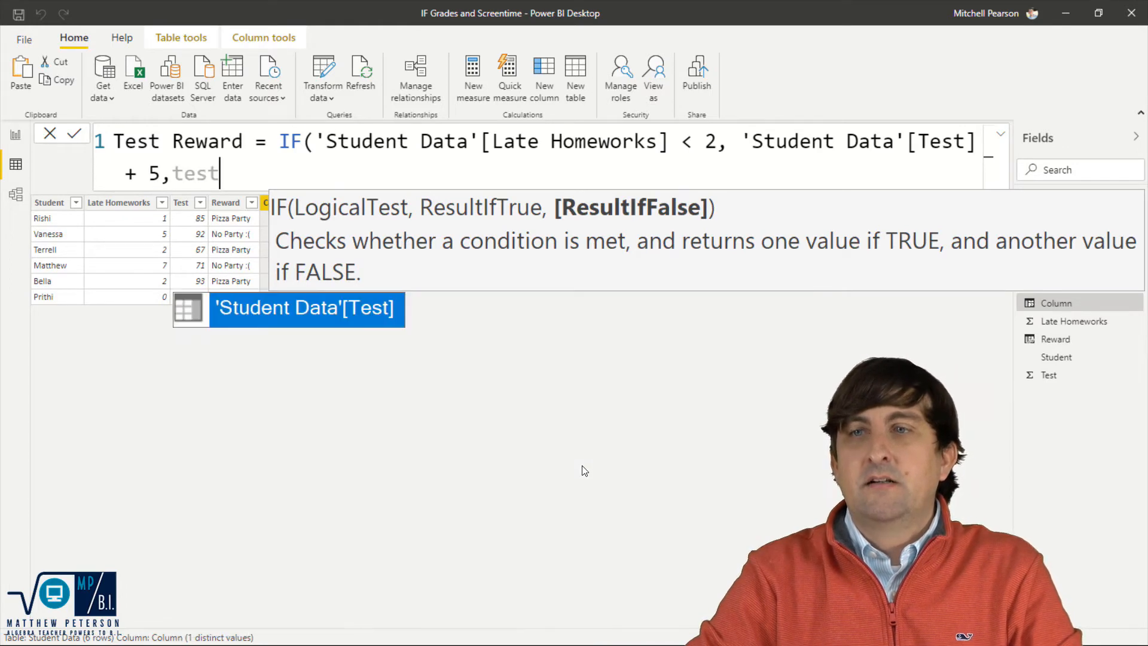
pyautogui.press('Tab')
pyautogui.write(')')
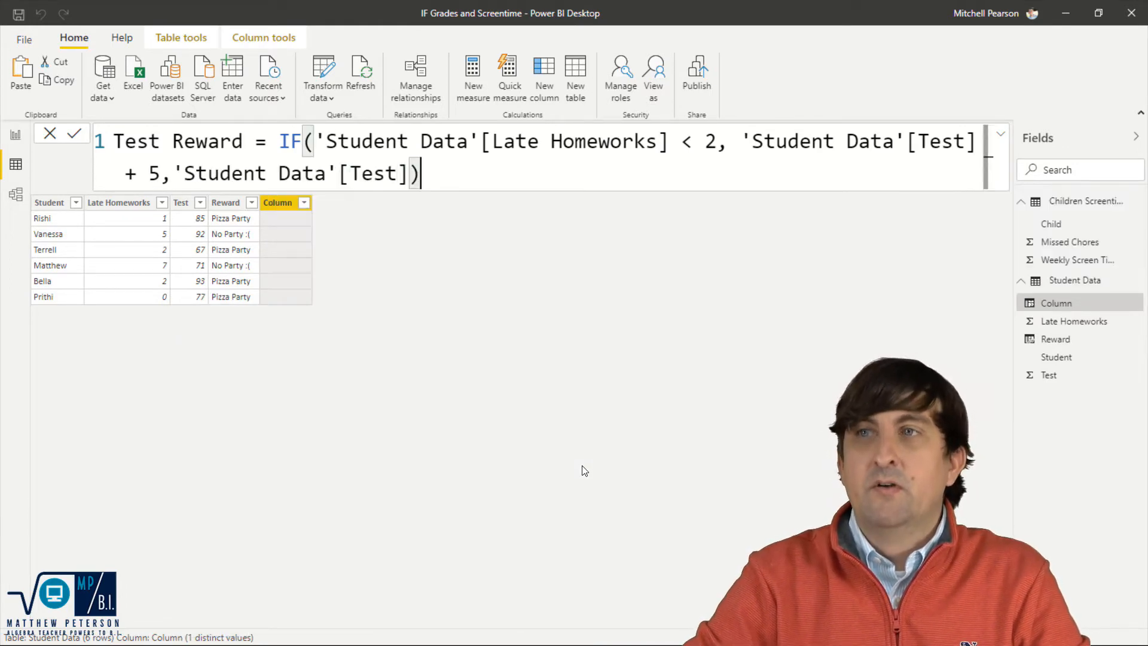
pyautogui.press('Return')
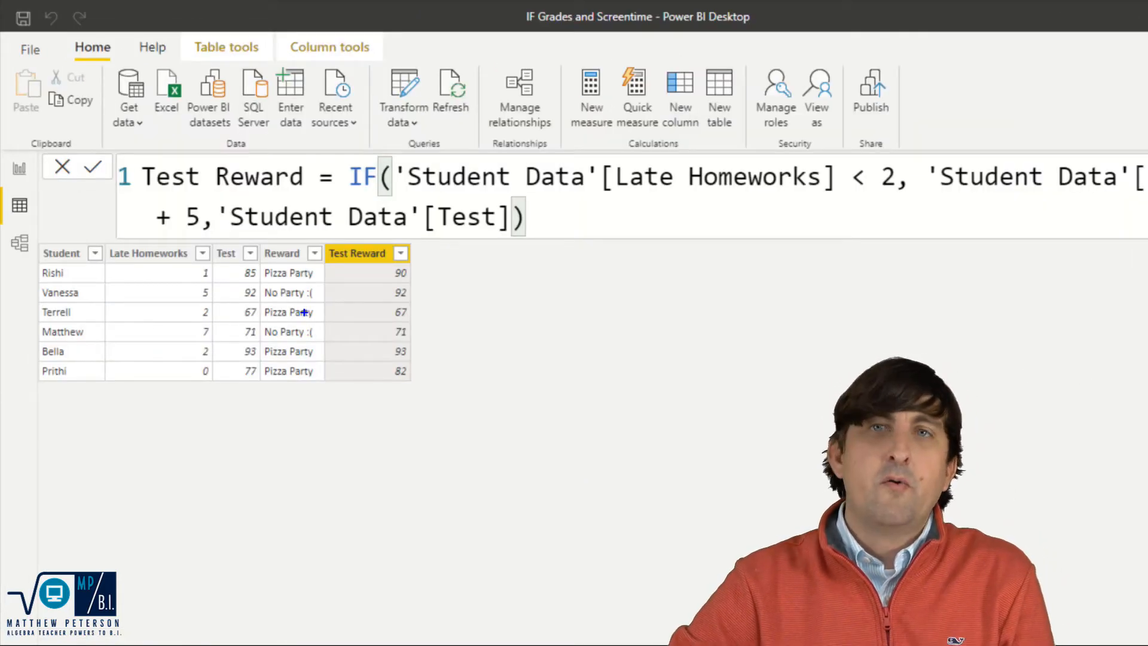
pyautogui.moveTo(191, 267)
pyautogui.mouseDown()
pyautogui.moveTo(199, 280)
pyautogui.moveTo(414, 282)
pyautogui.mouseUp()
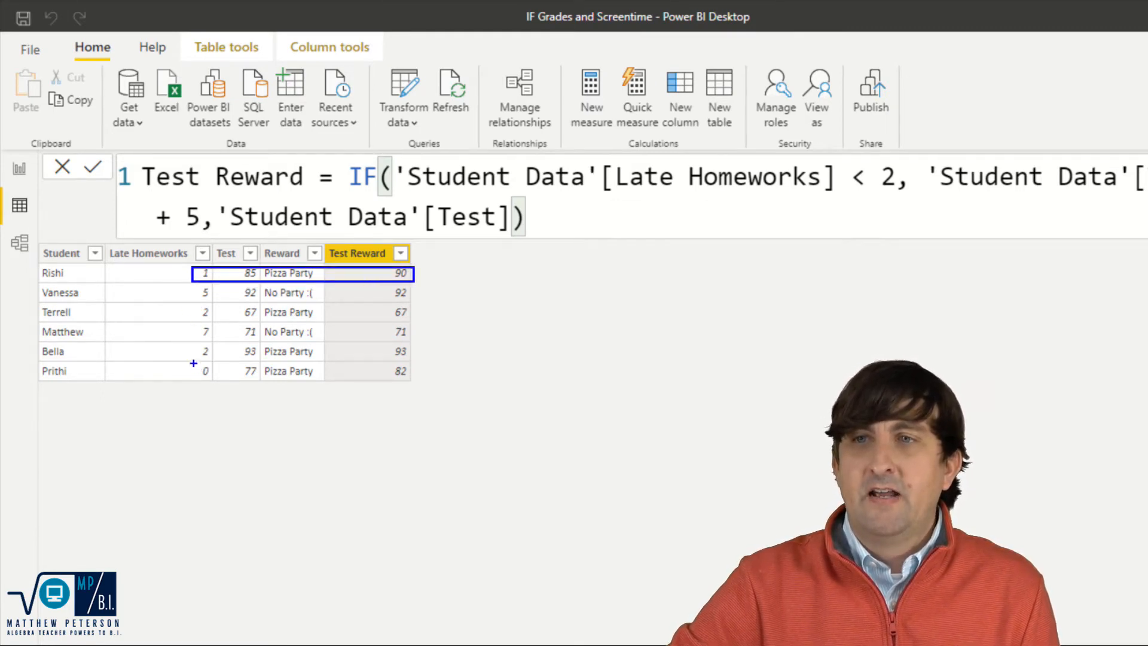
pyautogui.moveTo(193, 363)
pyautogui.mouseDown()
pyautogui.moveTo(239, 383)
pyautogui.moveTo(418, 383)
pyautogui.mouseUp()
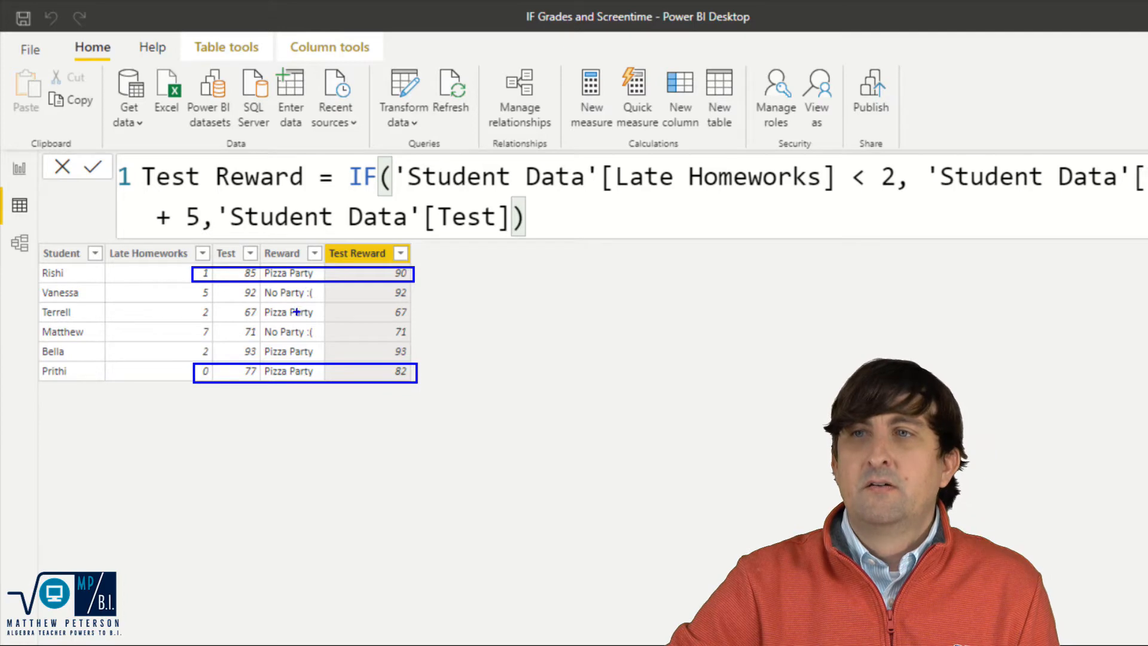
pyautogui.press('r')
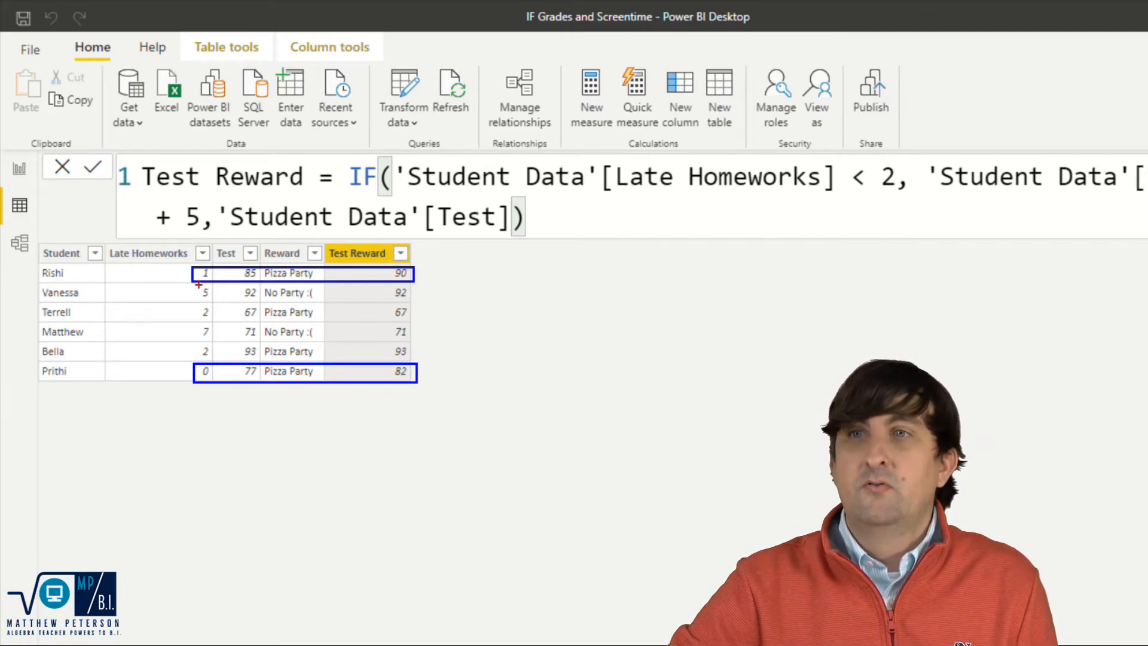
pyautogui.moveTo(198, 287)
pyautogui.mouseDown()
pyautogui.moveTo(287, 352)
pyautogui.moveTo(416, 363)
pyautogui.mouseUp()
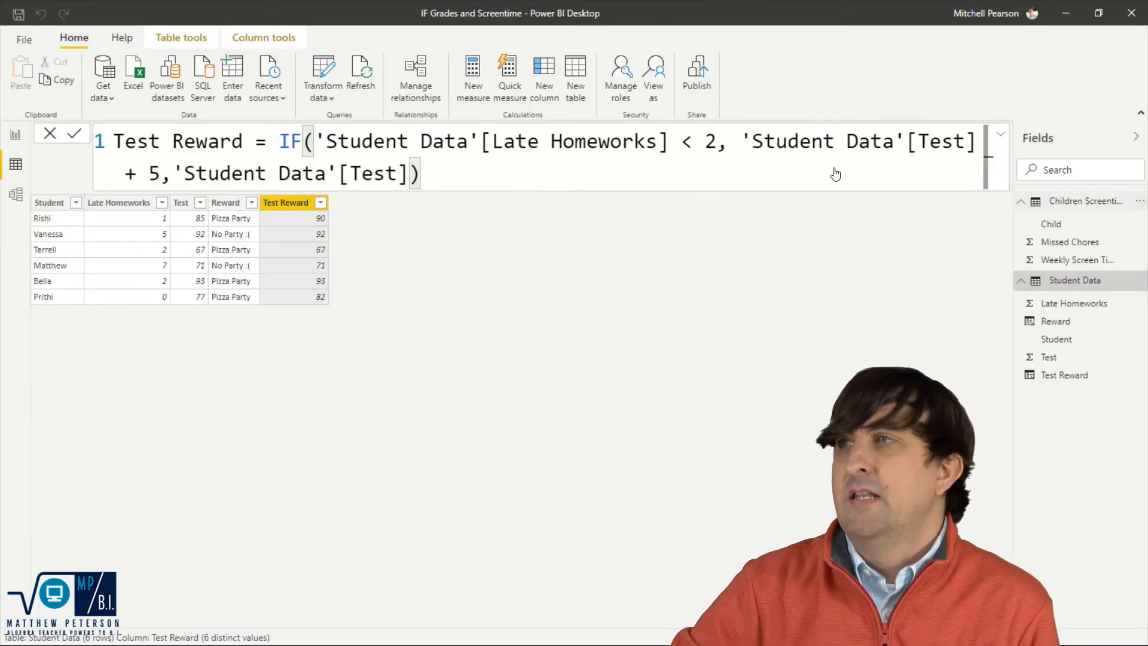
# Step: Add a new calculated column named Act Screen Time to the Children Screentime table
pyautogui.click(1086, 202)
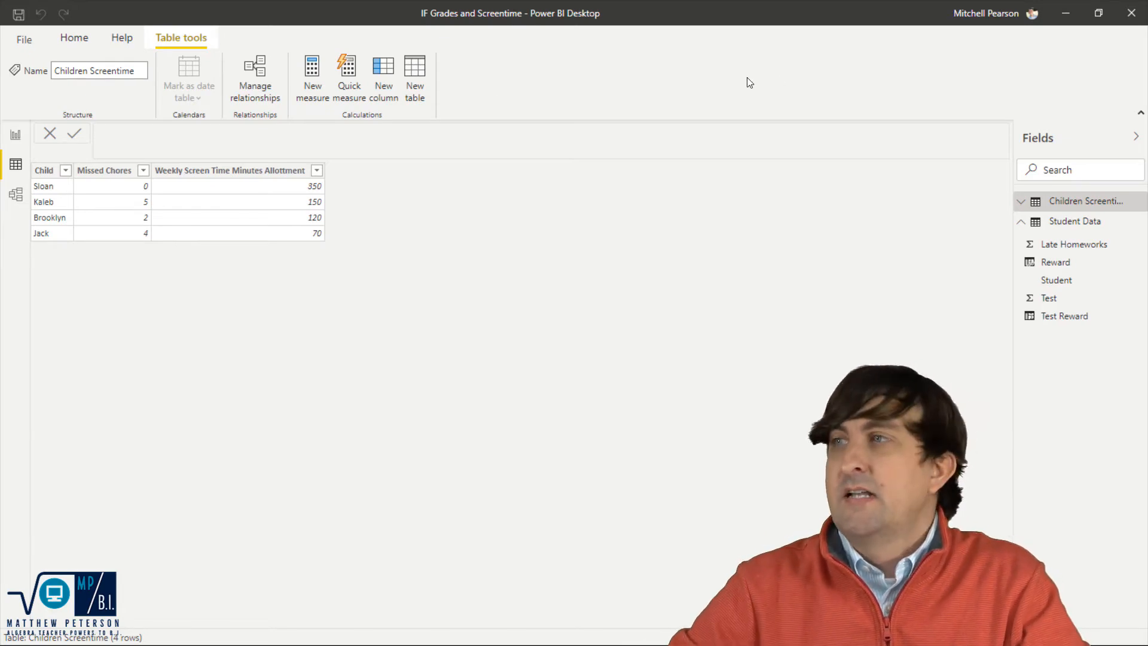
pyautogui.rightClick(1056, 206)
pyautogui.click(1066, 238)
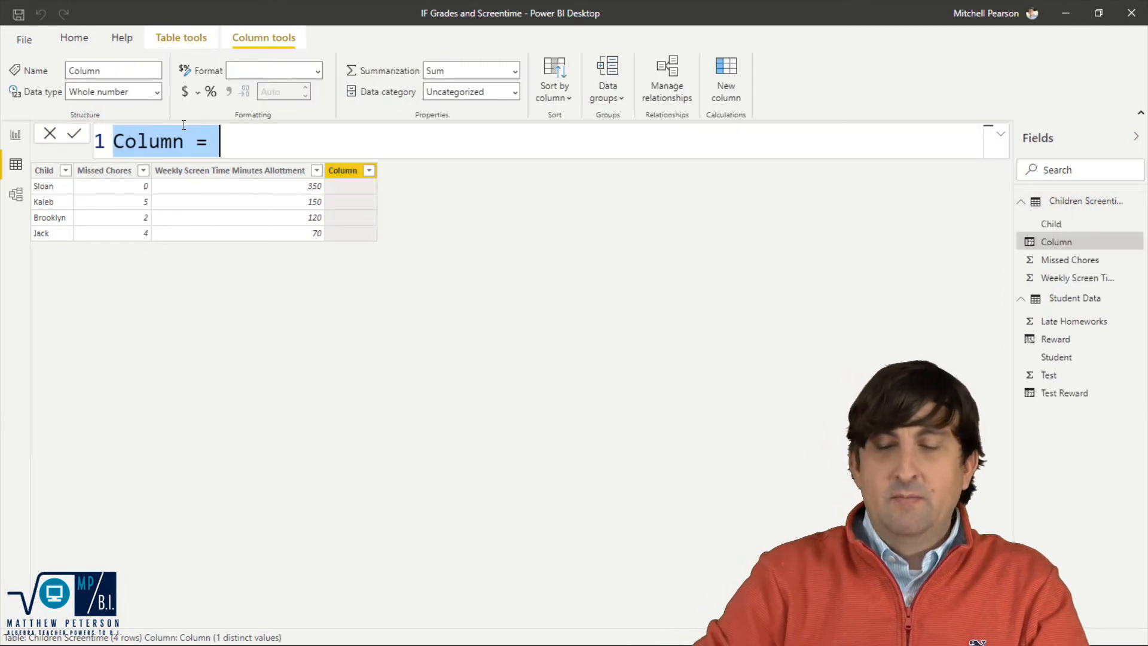
pyautogui.write('Act Sc')
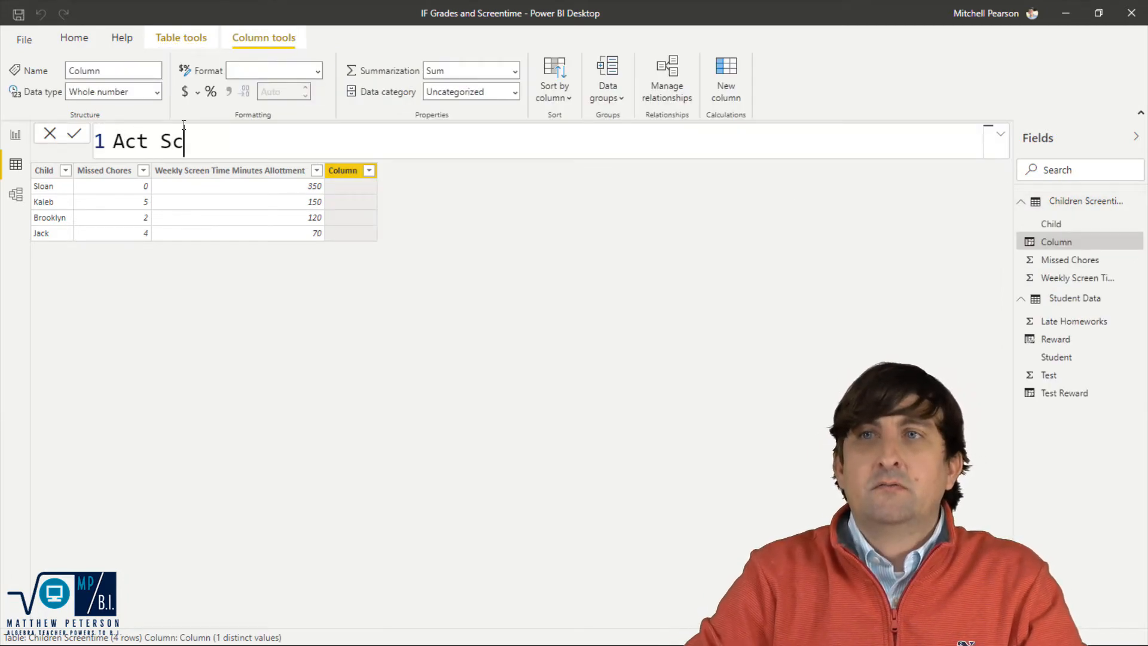
pyautogui.write('reen Time ')
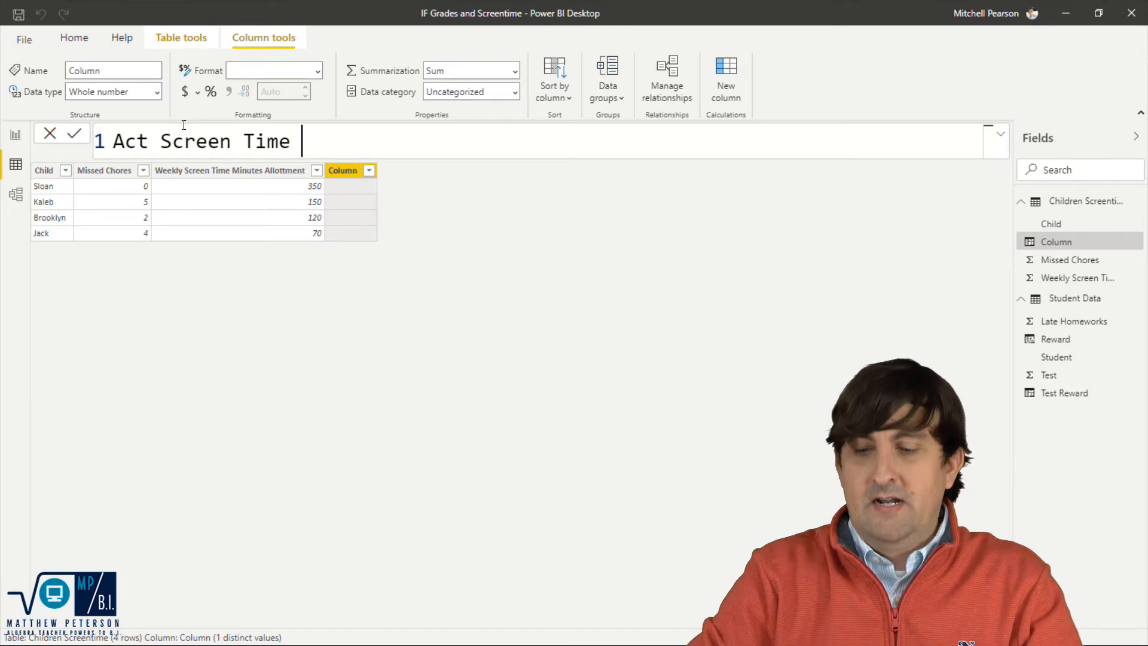
pyautogui.write('= ')
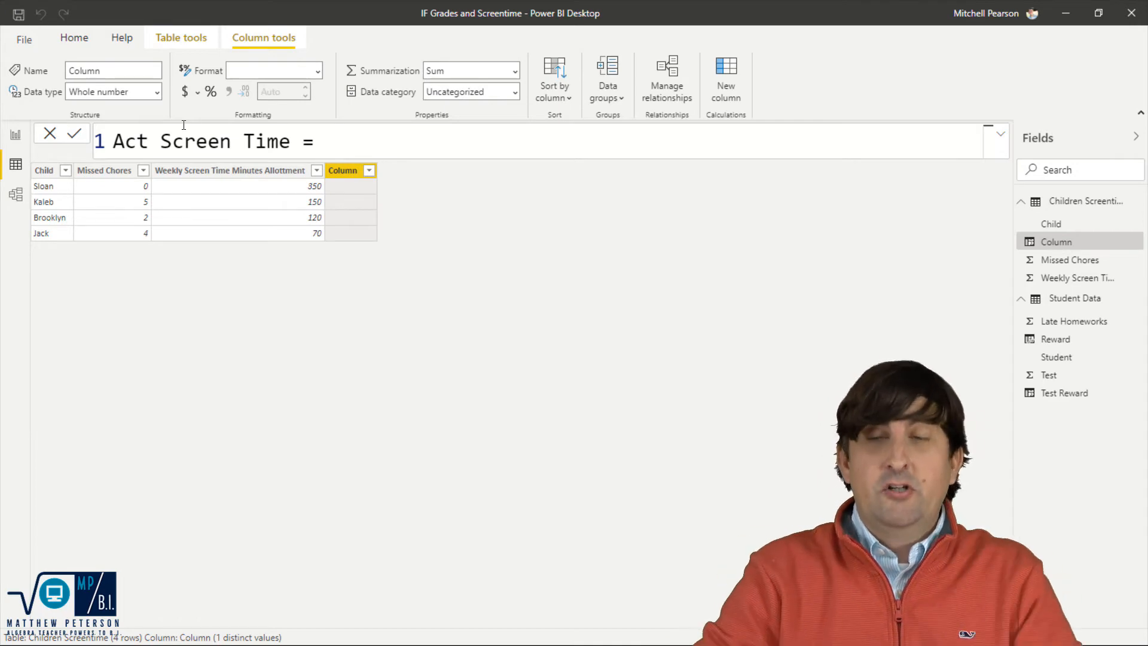
# Step: Start the Act Screen Time formula with an IF test that 'Children Screentime'[Missed Chores] is less than 1
pyautogui.write('if(')
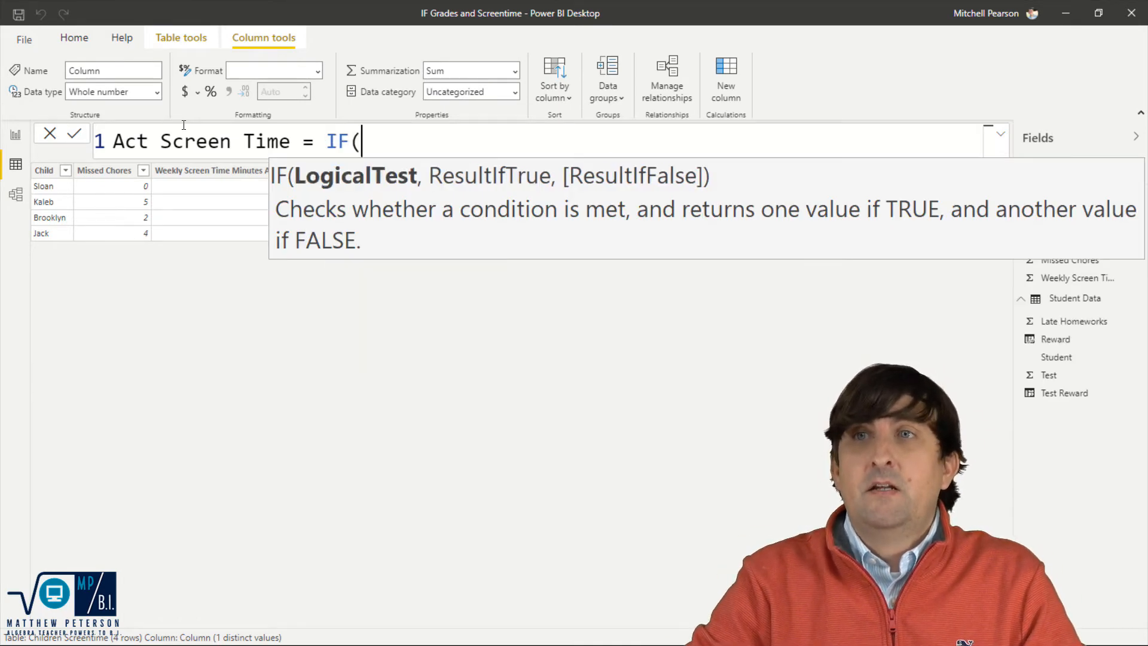
pyautogui.write('miss')
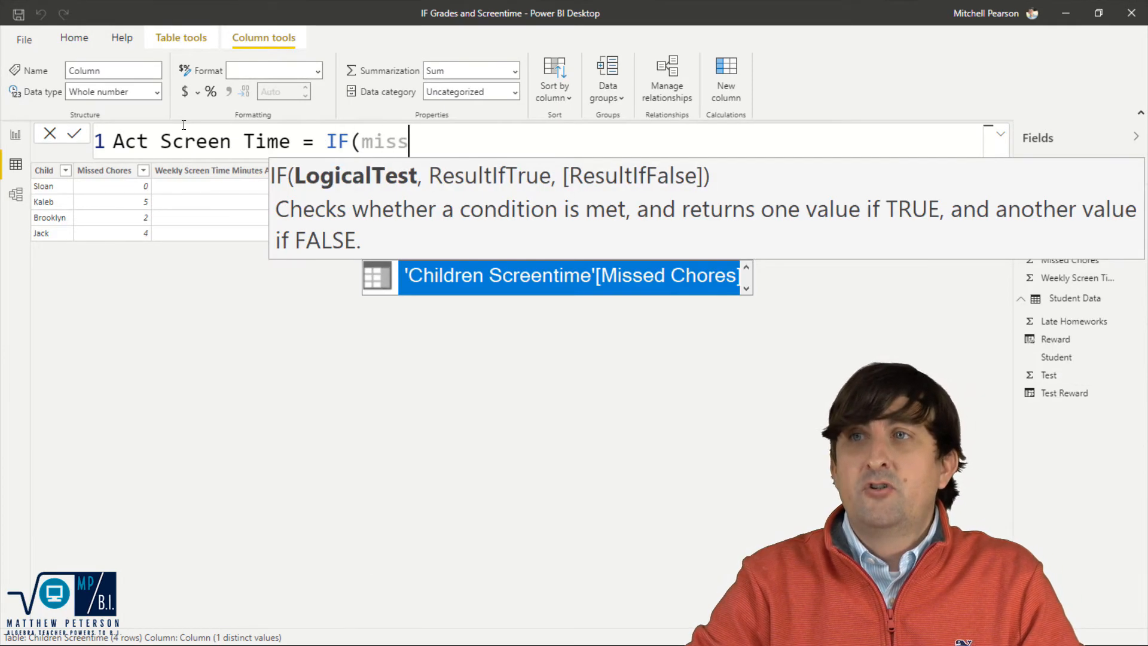
pyautogui.press('Tab')
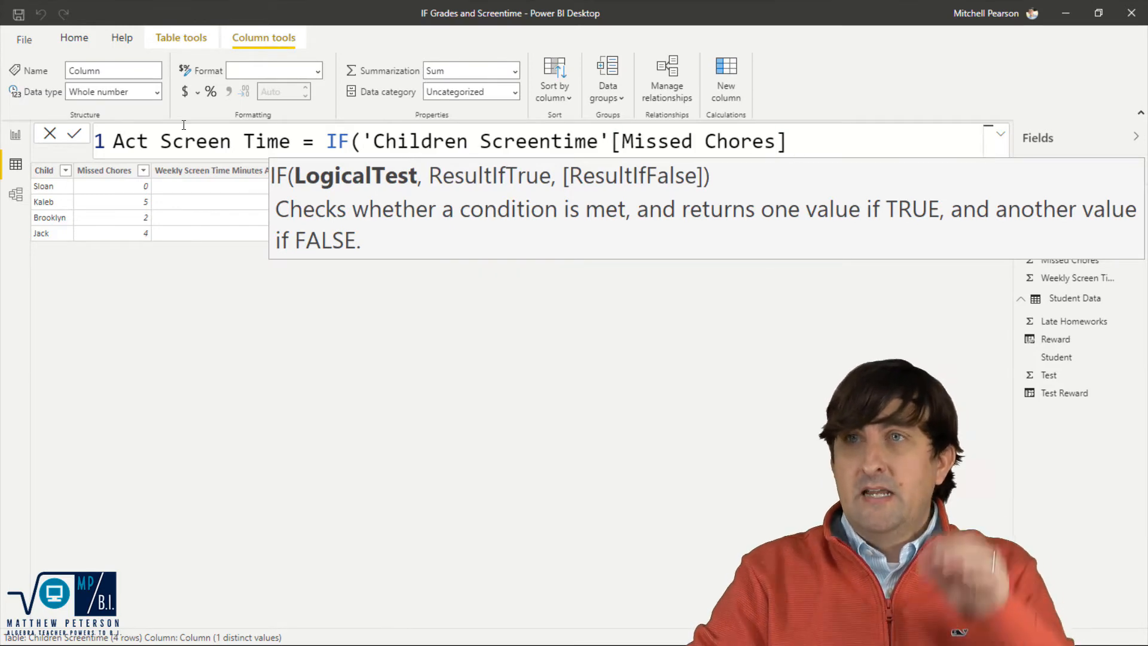
pyautogui.write('= 1')
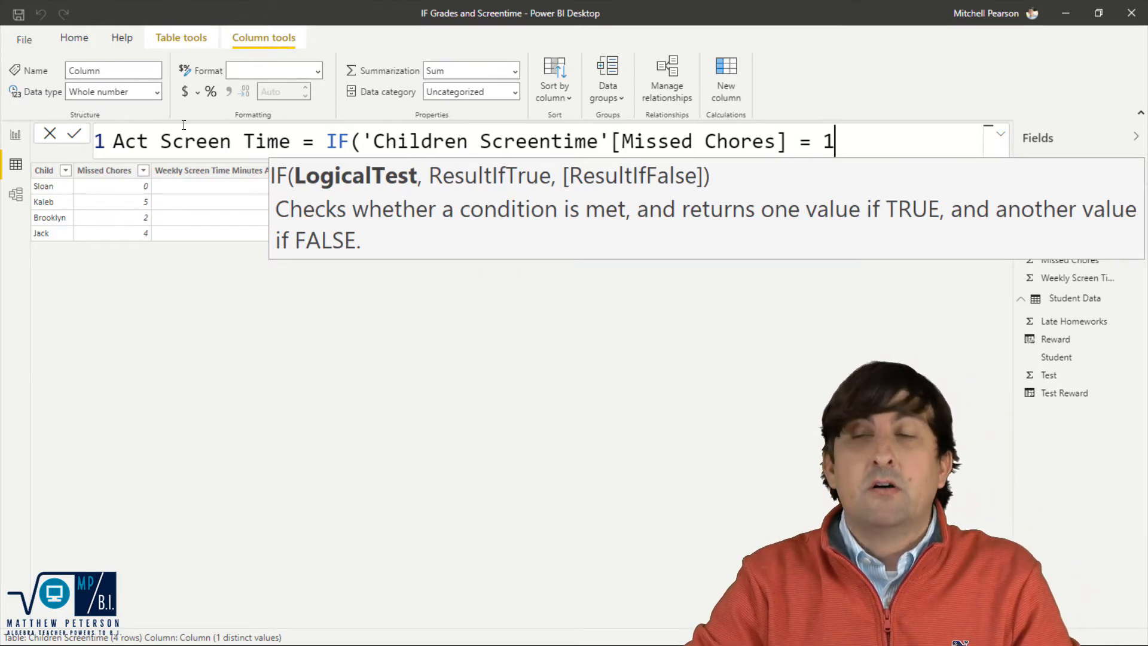
pyautogui.press('BackSpace')
pyautogui.write('0')
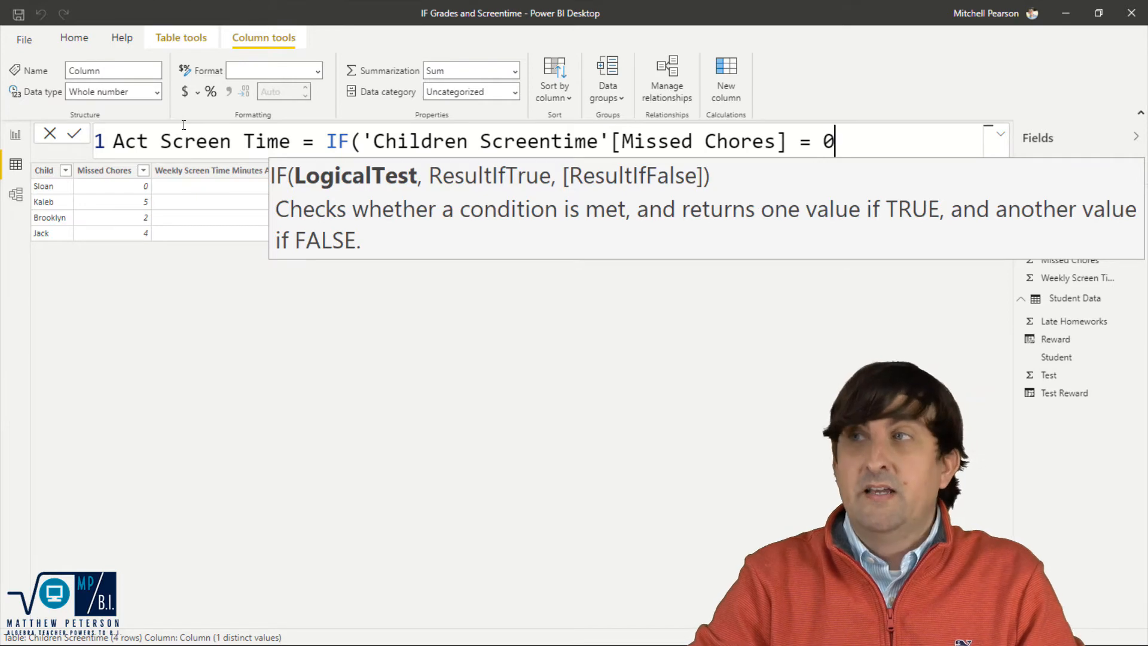
pyautogui.press('BackSpace')
pyautogui.press('BackSpace')
pyautogui.press('BackSpace')
pyautogui.press('BackSpace')
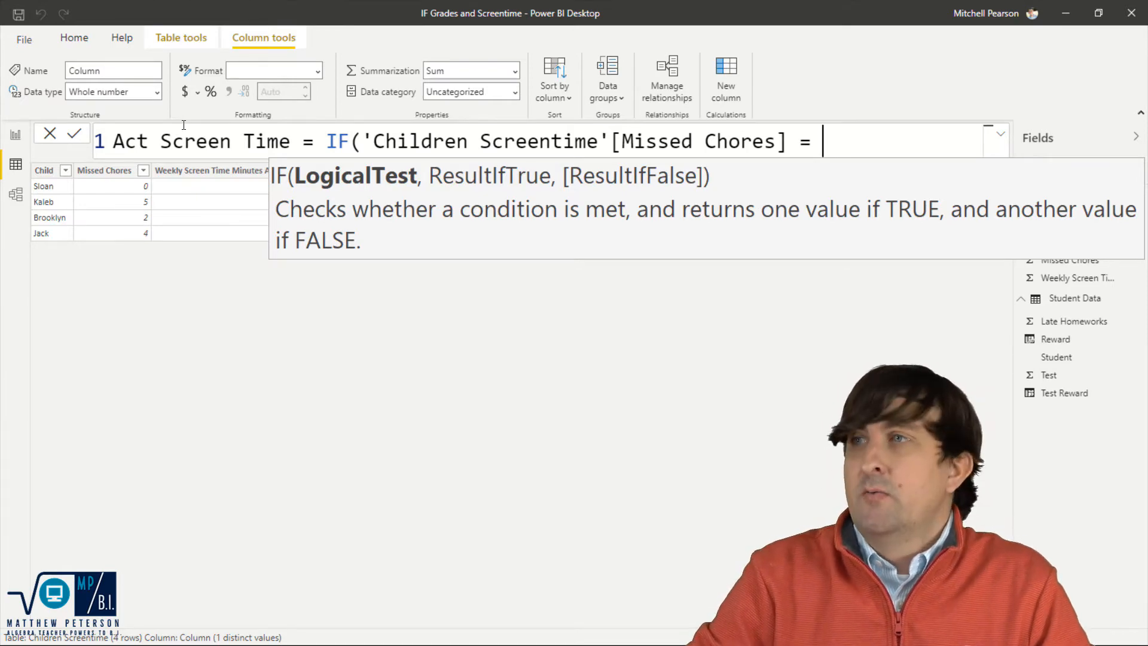
pyautogui.write('< 1')
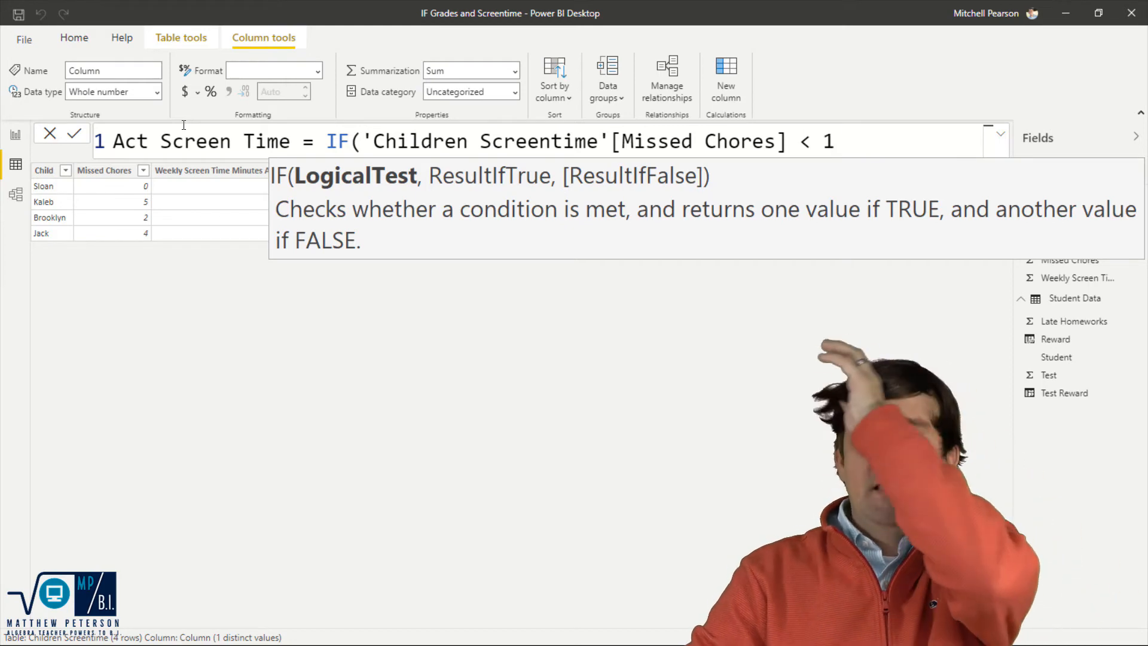
# Step: Make the first IF return 'Children Screentime'[Weekly Screen Time Minutes Allottment] when true, ready for its false result
pyautogui.write(', ')
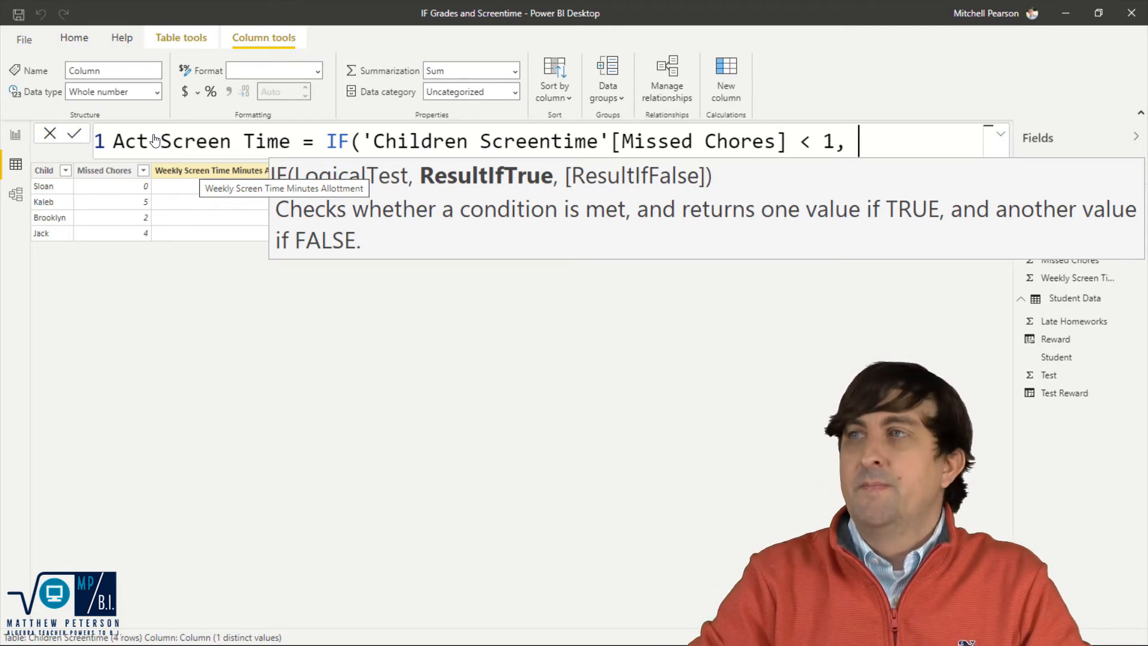
pyautogui.write('scr')
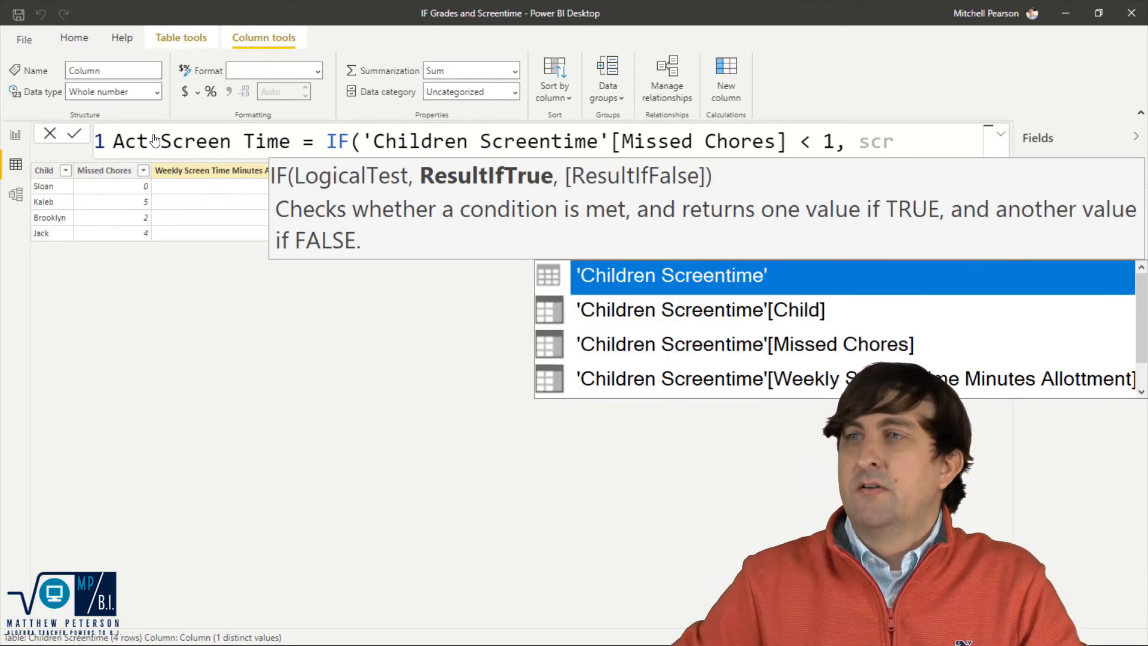
pyautogui.press('Down')
pyautogui.press('Down')
pyautogui.press('Down')
pyautogui.press('Tab')
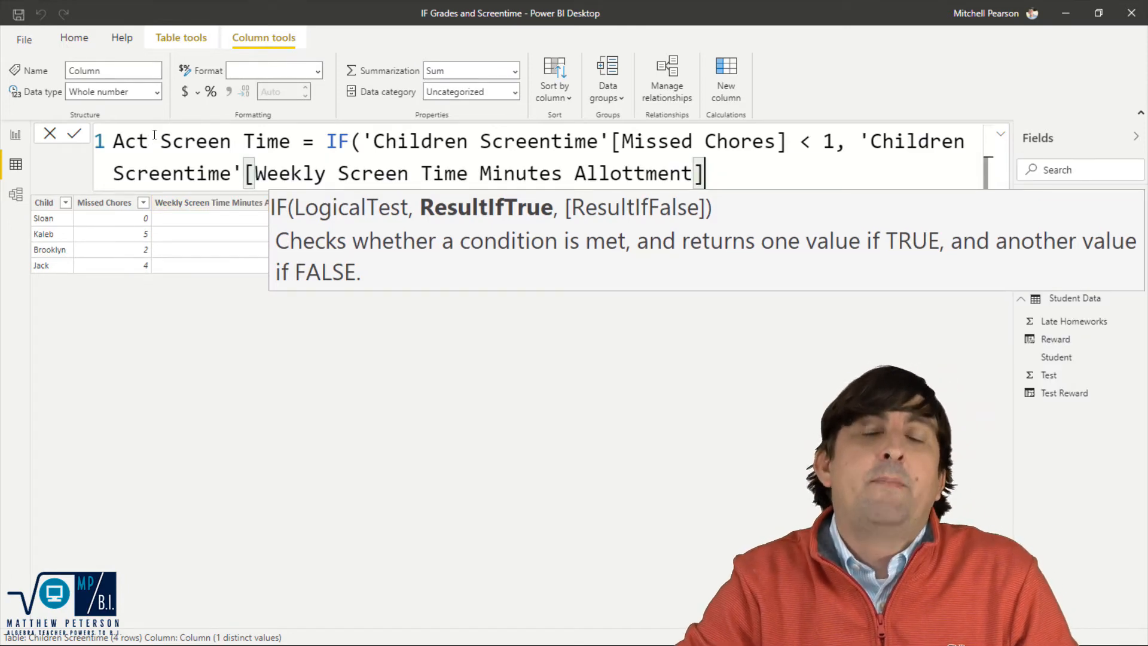
pyautogui.write(',')
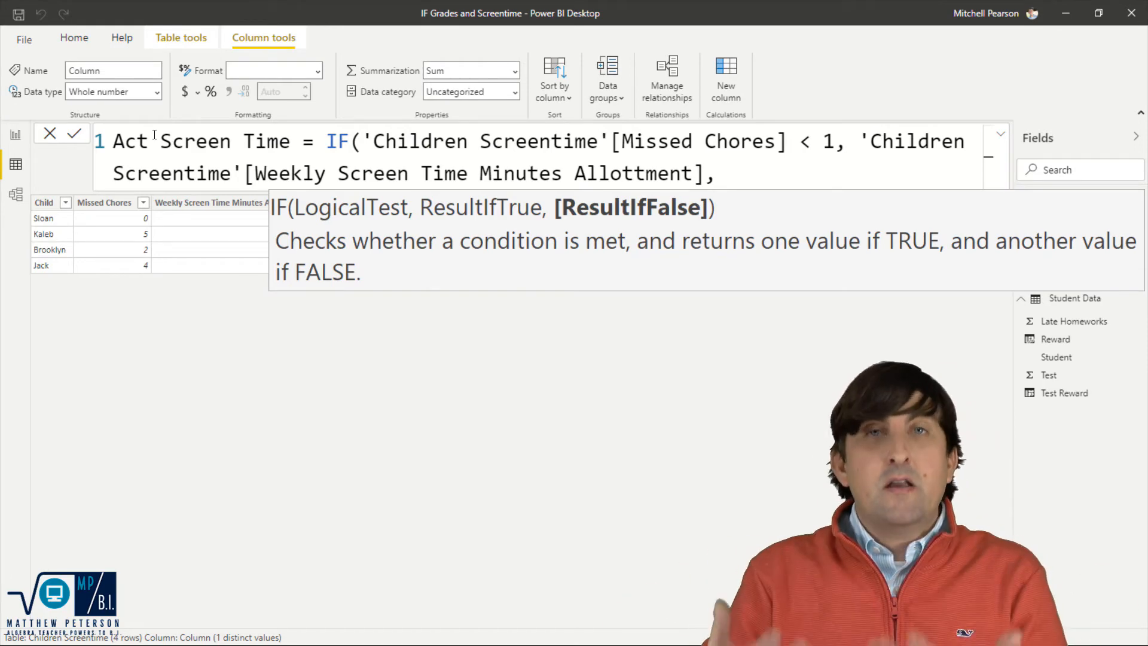
# Step: After a blank line, nest a second IF as the false result, testing 'Children Screentime'[Missed Chores] < 2
pyautogui.hotkey('shift', 'Return')
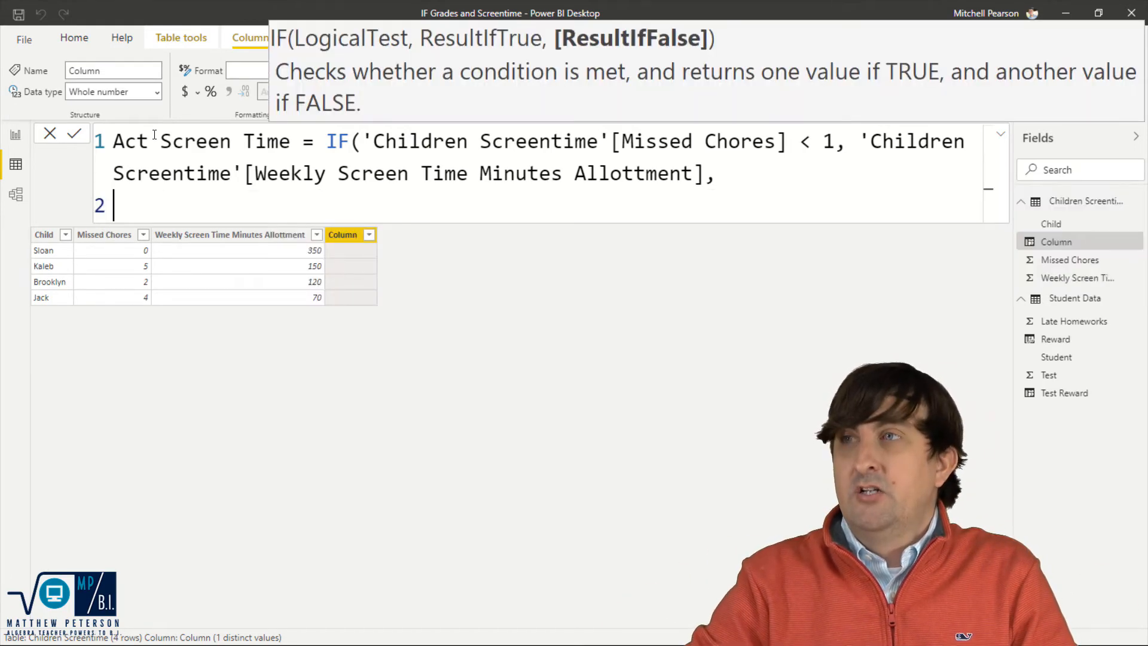
pyautogui.hotkey('shift', 'Return')
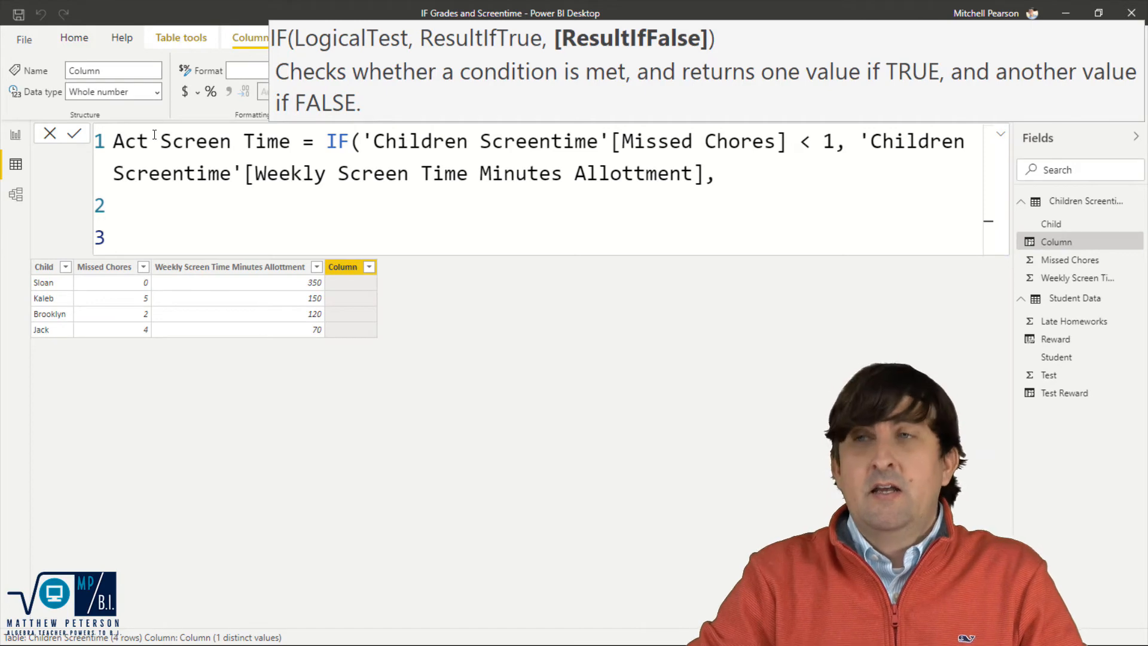
pyautogui.write('if')
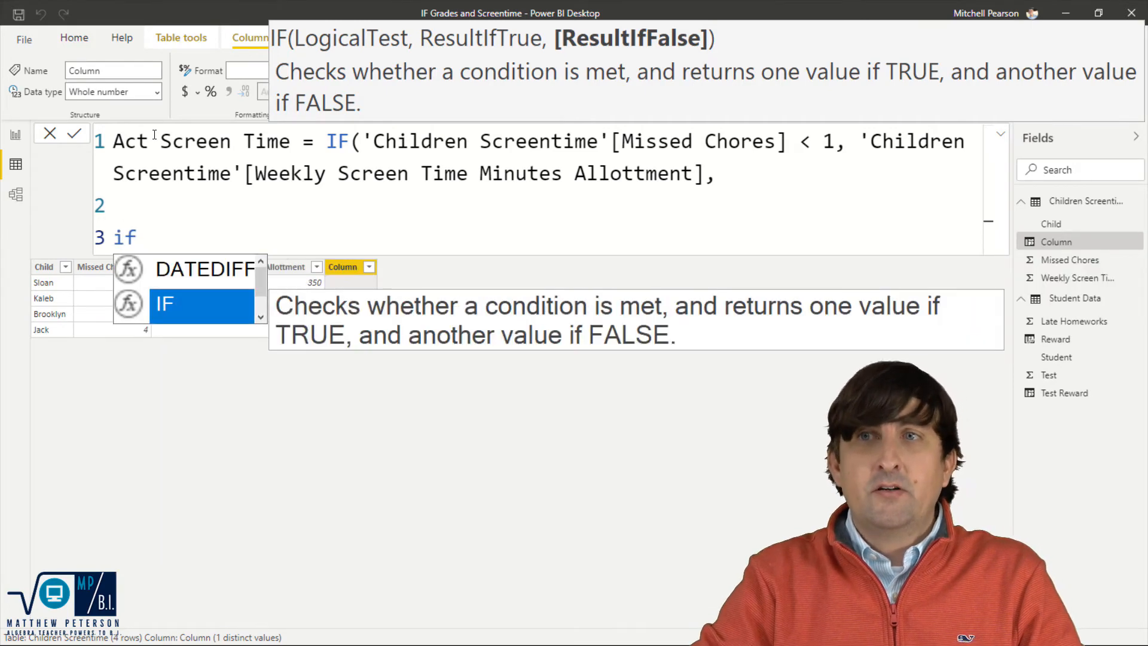
pyautogui.press('Tab')
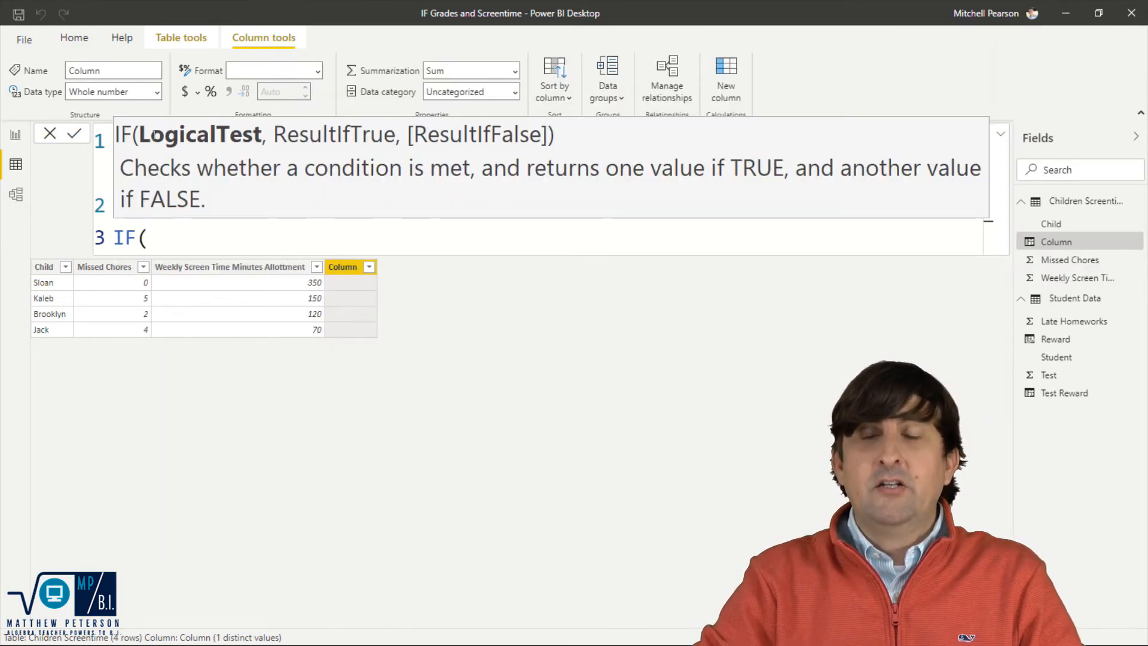
pyautogui.write('mis')
pyautogui.press('Tab')
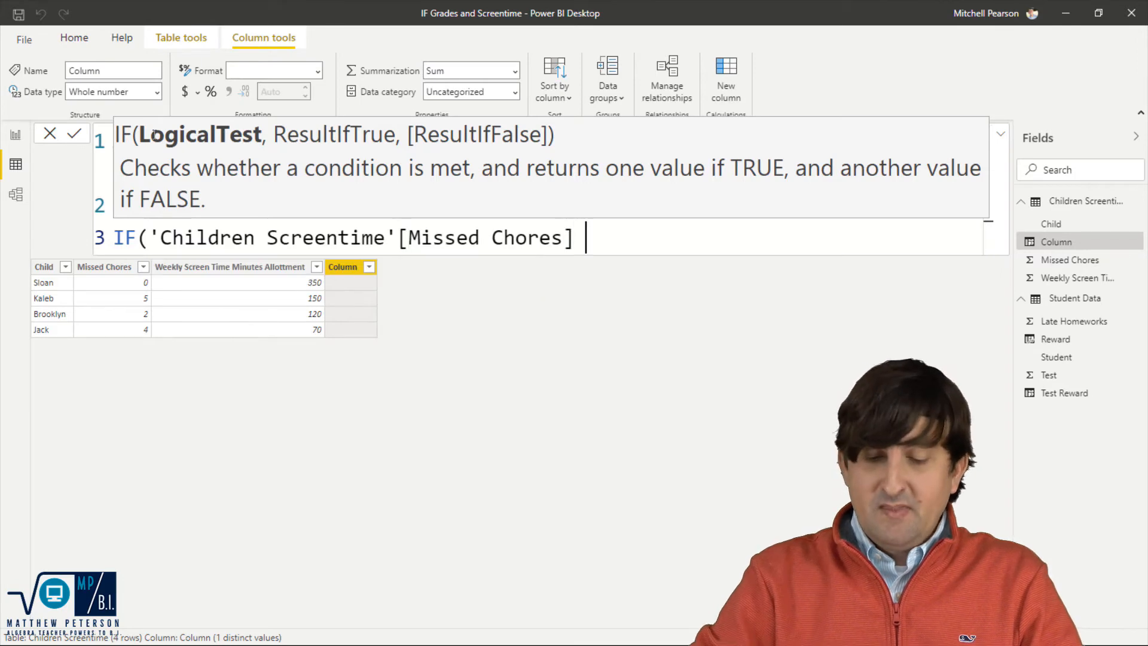
pyautogui.write('< ')
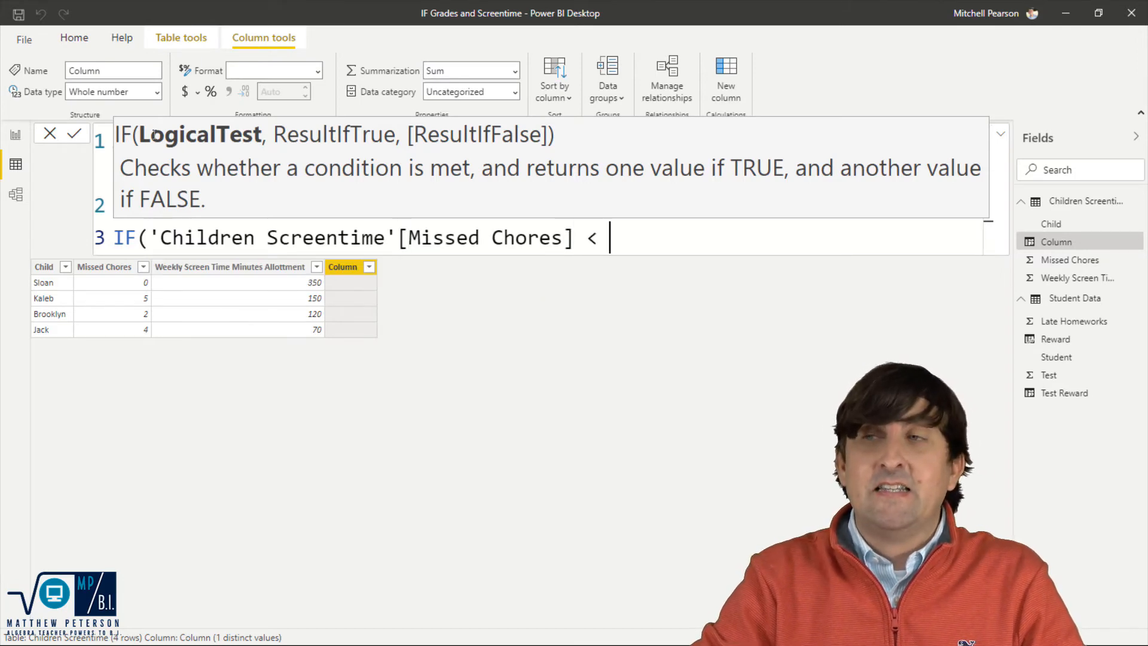
pyautogui.write('2')
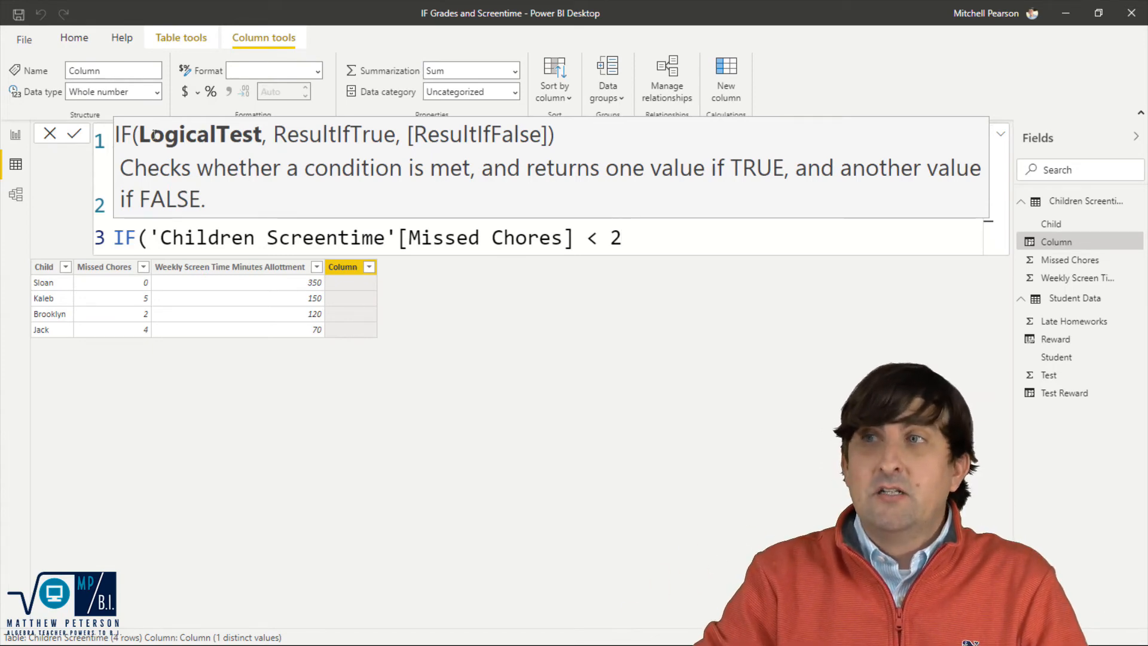
# Step: Make the second IF return 'Children Screentime'[Weekly Screen Time Minutes Allottment] * .9 when true
pyautogui.write(', ')
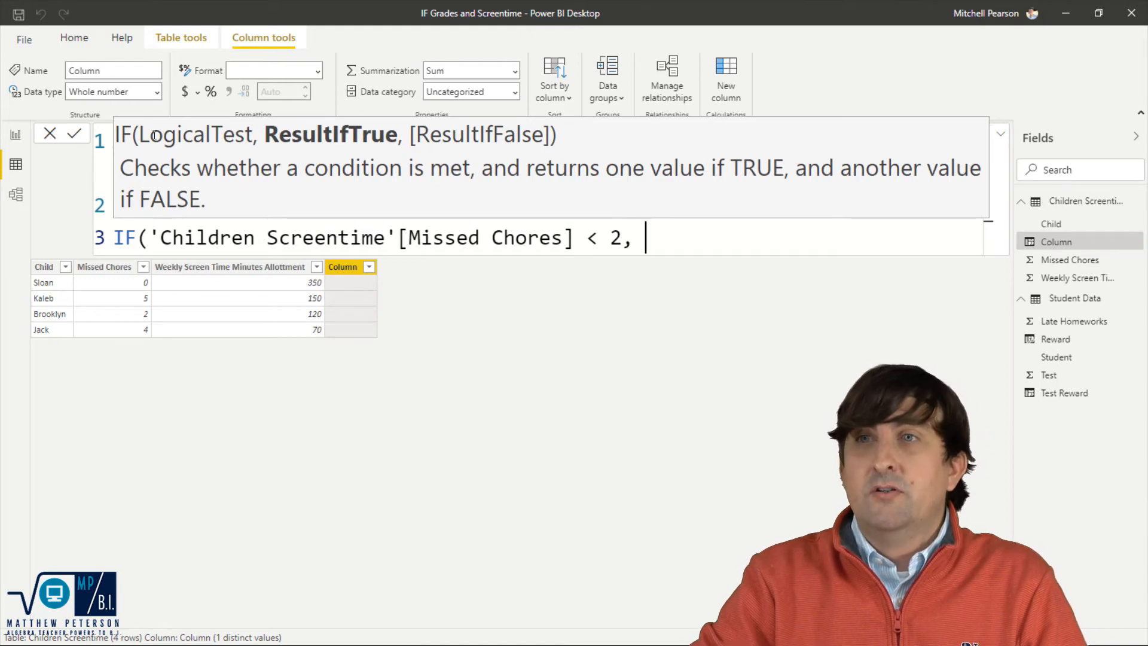
pyautogui.write('sc')
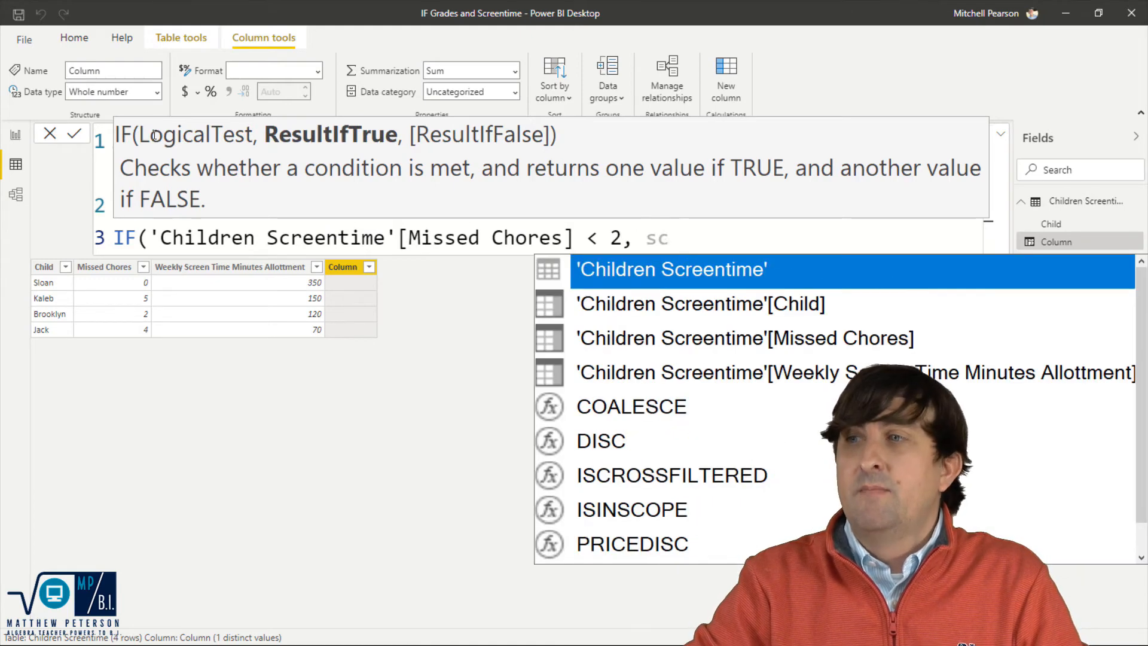
pyautogui.press('Down')
pyautogui.press('Down')
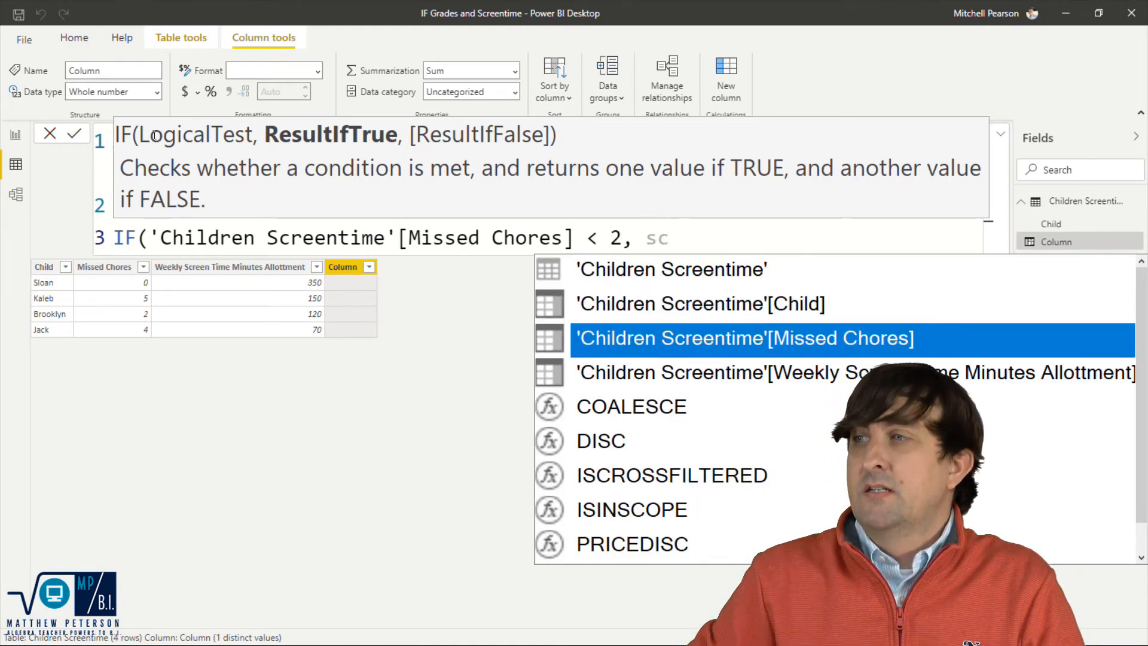
pyautogui.press('Down')
pyautogui.press('Tab')
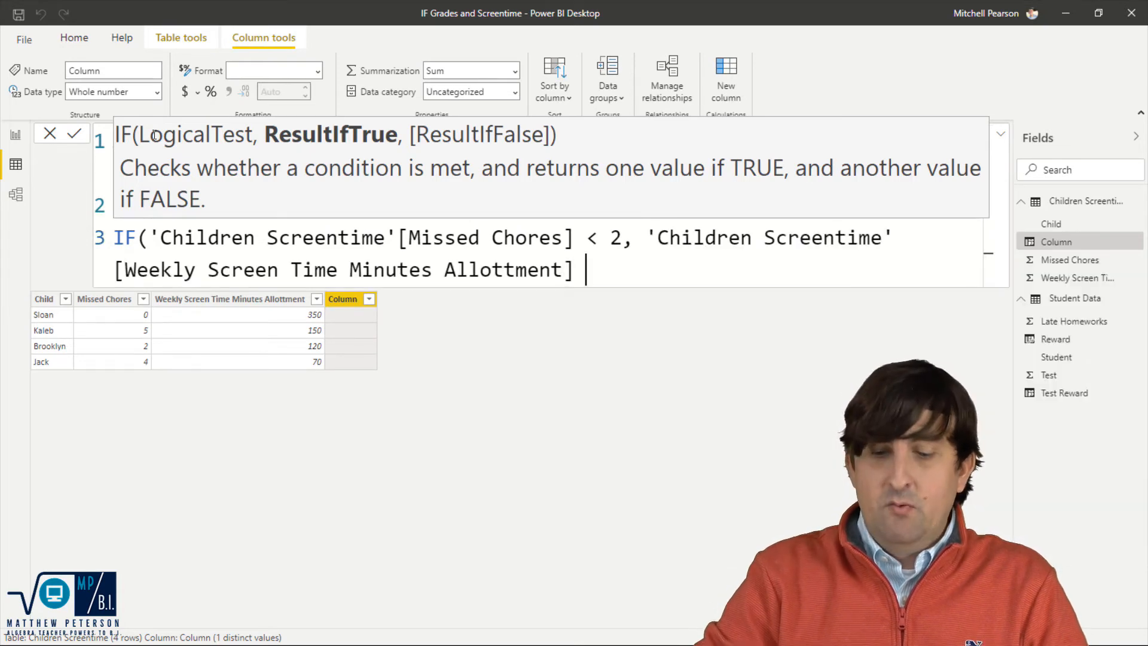
pyautogui.write('* .')
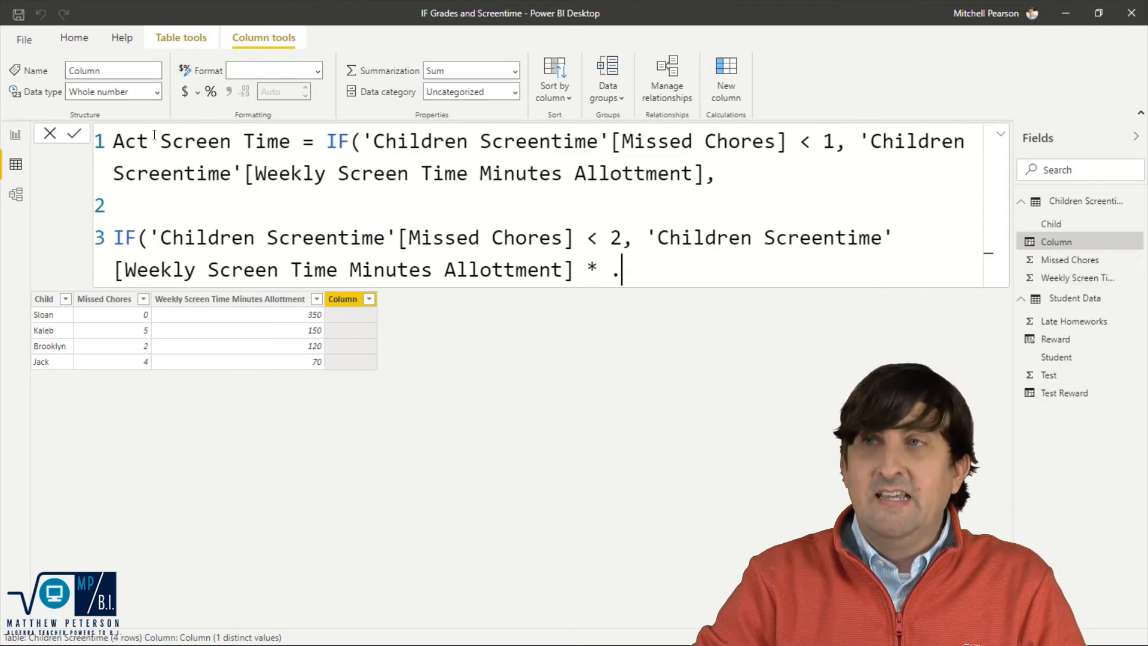
pyautogui.write('9')
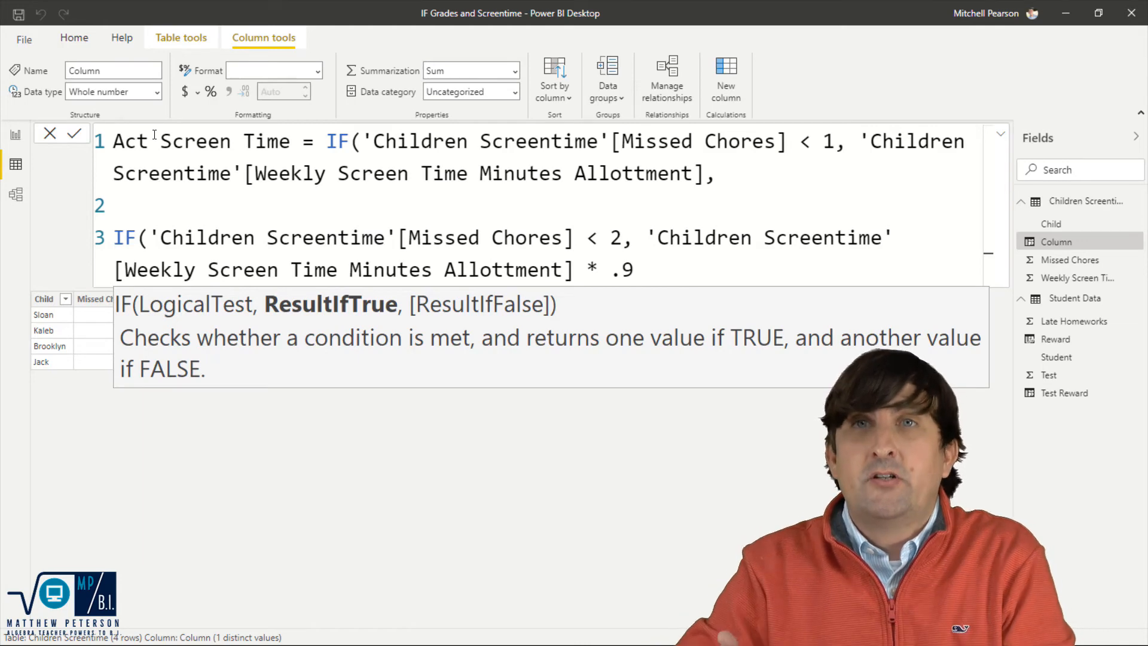
pyautogui.write(',')
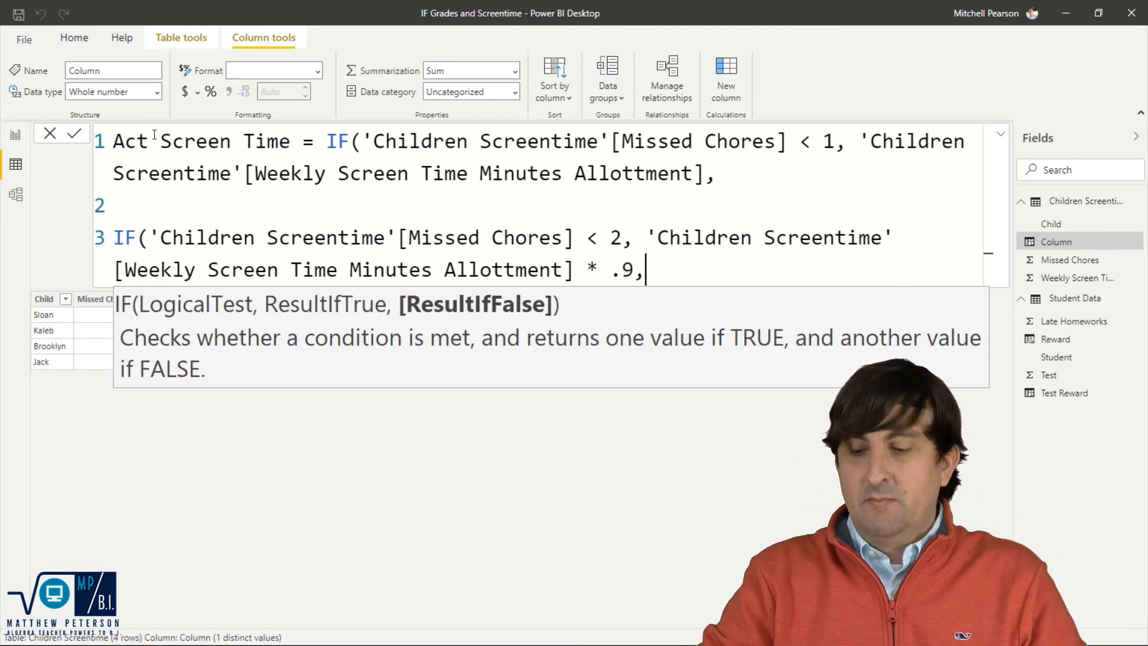
# Step: After another blank line, nest a third IF testing whether 'Children Screentime'[Missed Chores] is less than 3
pyautogui.hotkey('shift', 'Return')
pyautogui.hotkey('shift', 'Return')
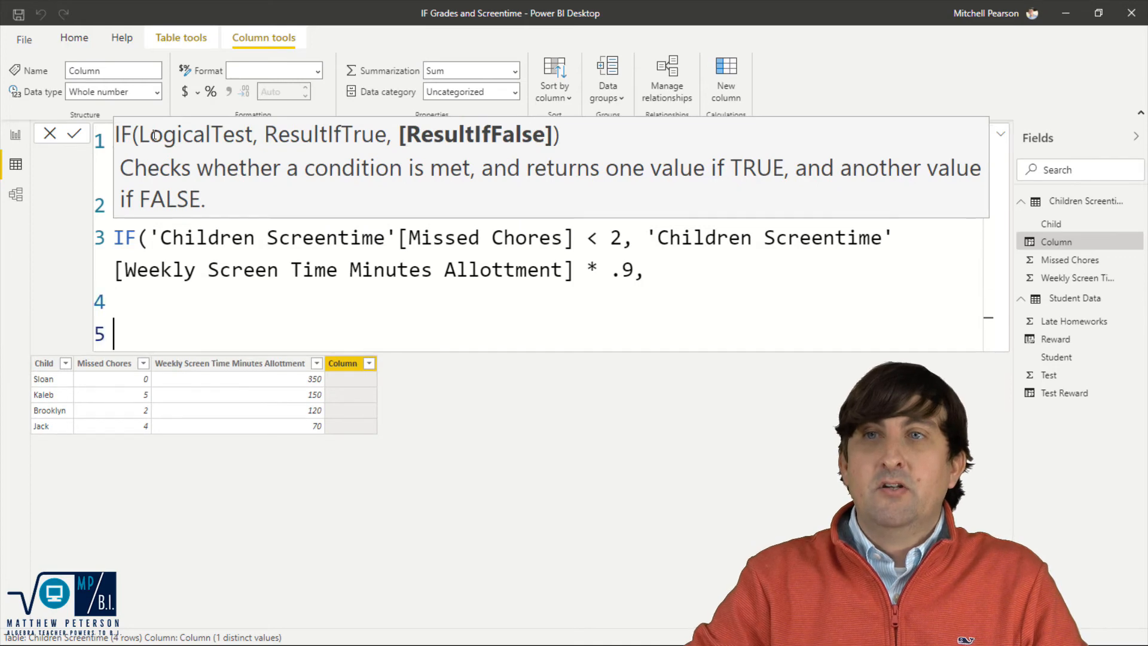
pyautogui.write('IF(')
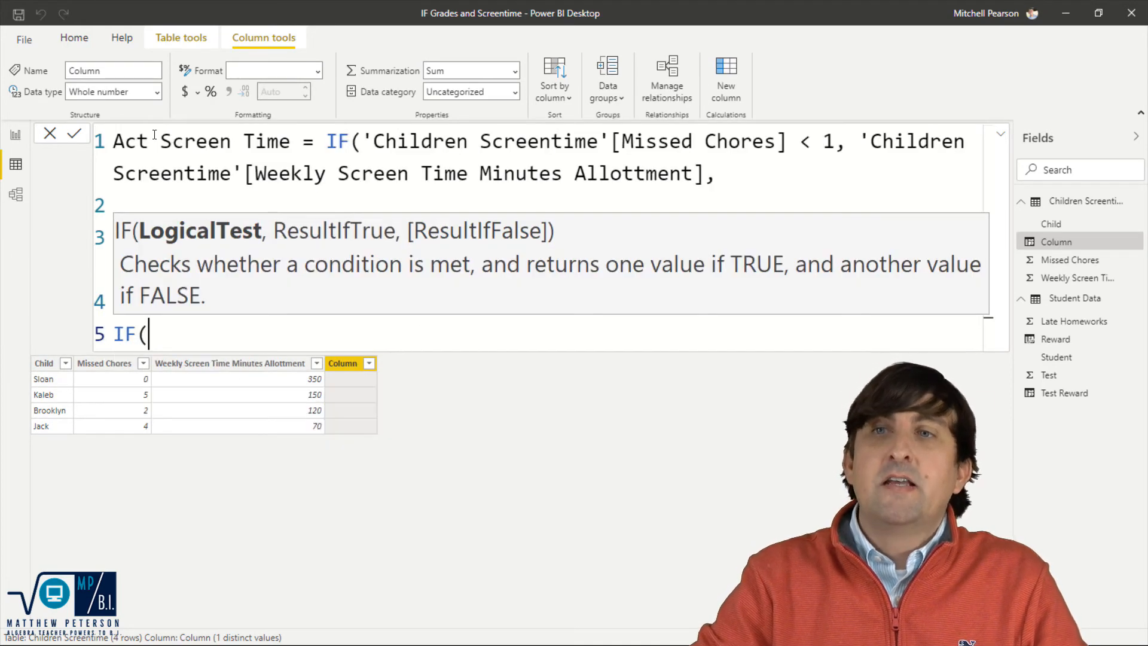
pyautogui.write('mis')
pyautogui.press('Tab')
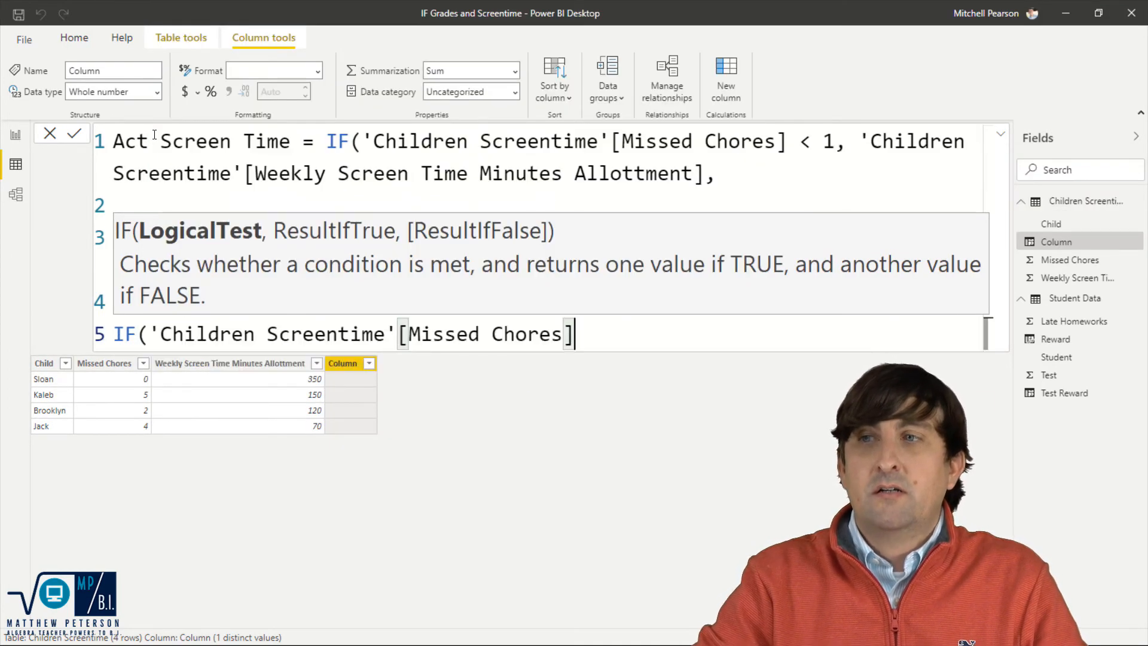
pyautogui.write('< 3')
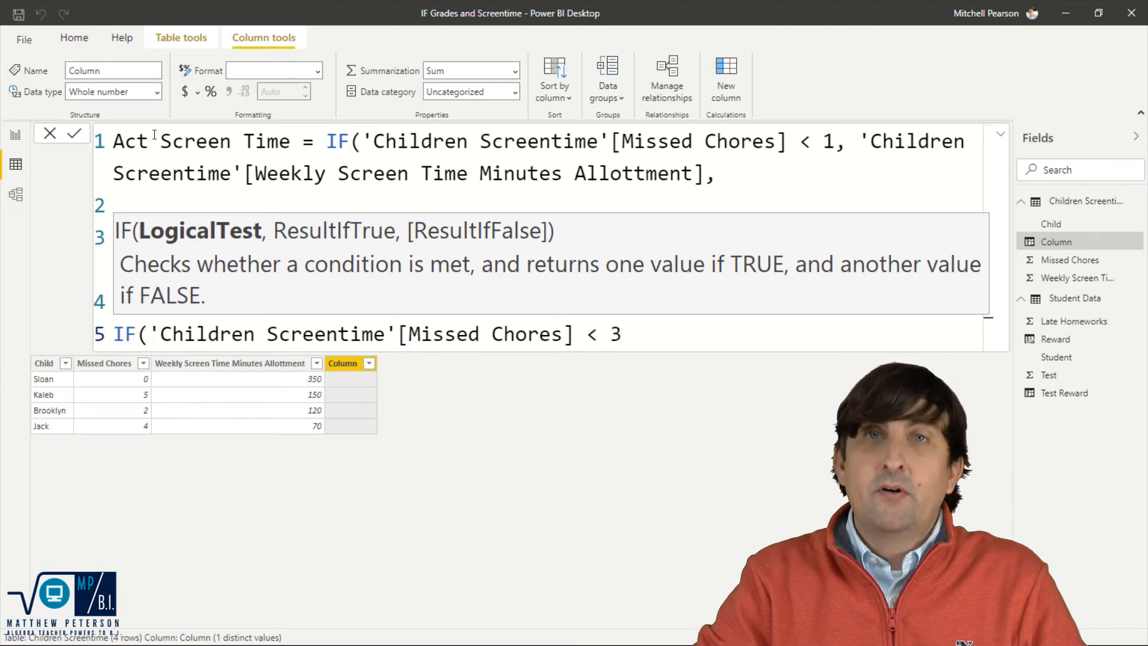
# Step: Make the third IF return 'Children Screentime'[Weekly Screen Time Minutes Allottment] * .8 when true
pyautogui.write(', ')
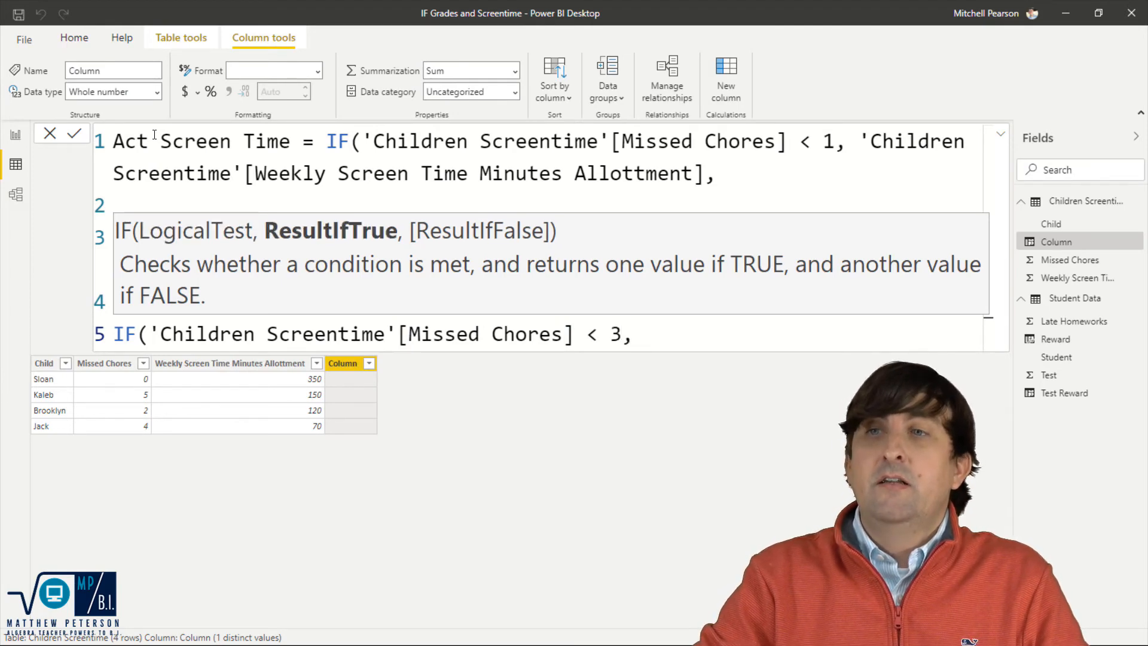
pyautogui.write('sc')
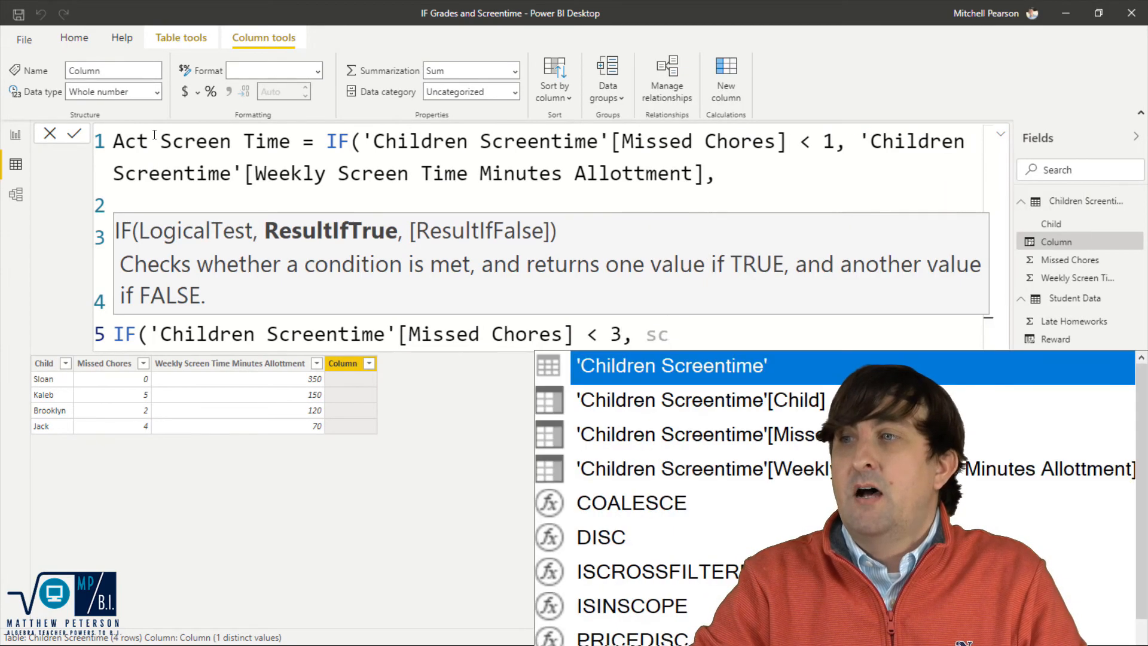
pyautogui.press('Down')
pyautogui.press('Down')
pyautogui.press('Down')
pyautogui.press('Tab')
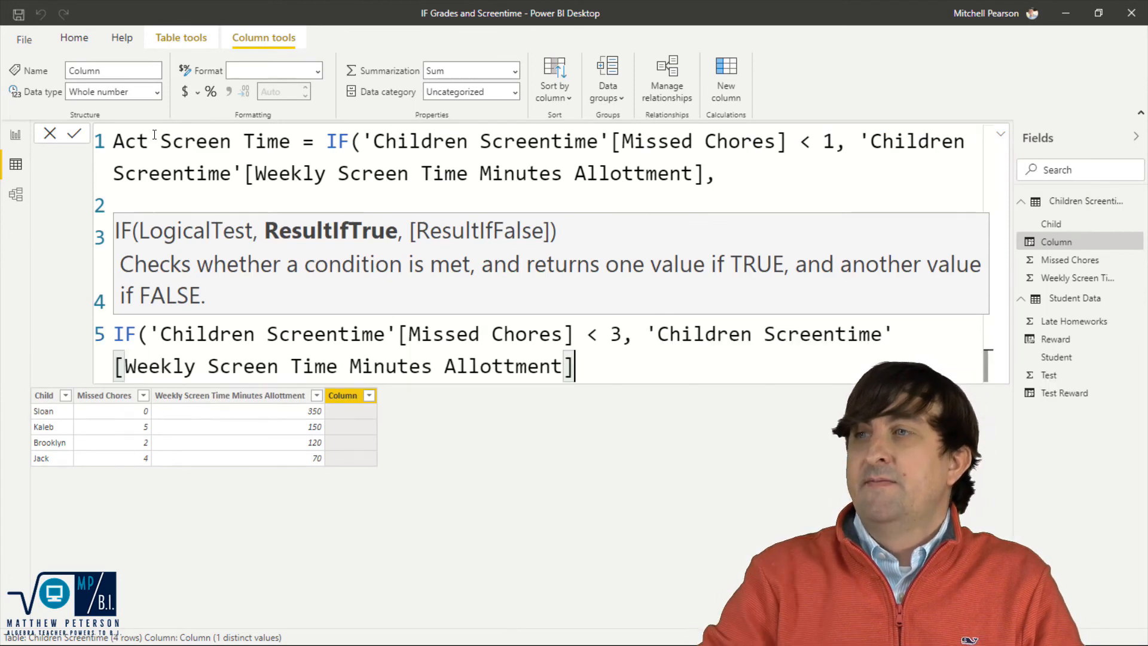
pyautogui.write('* .')
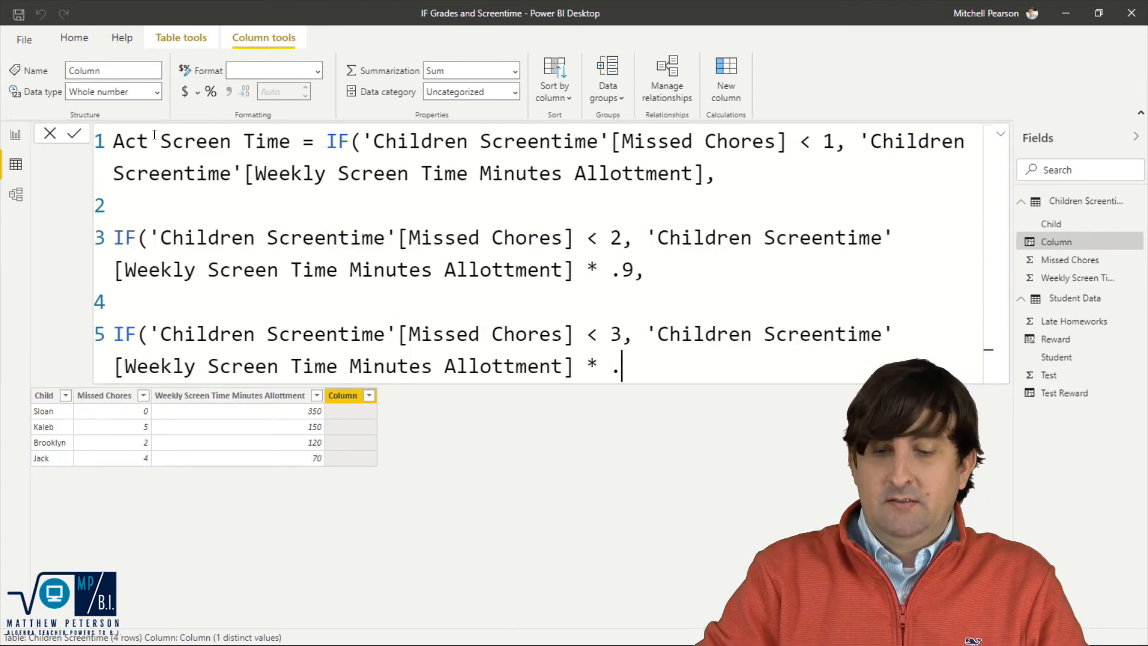
pyautogui.write('8,')
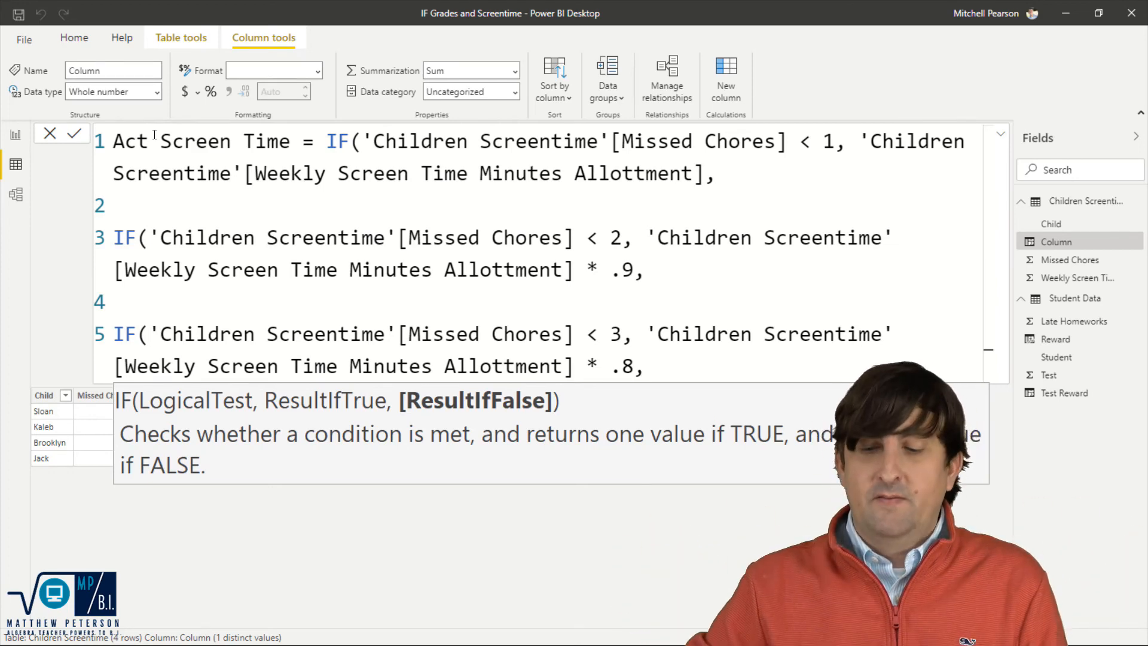
# Step: After a blank line, use half of 'Children Screentime'[Weekly Screen Time Minutes Allottment], written as a multiplication, as the third IF's false result
pyautogui.hotkey('shift', 'Return')
pyautogui.hotkey('shift', 'Return')
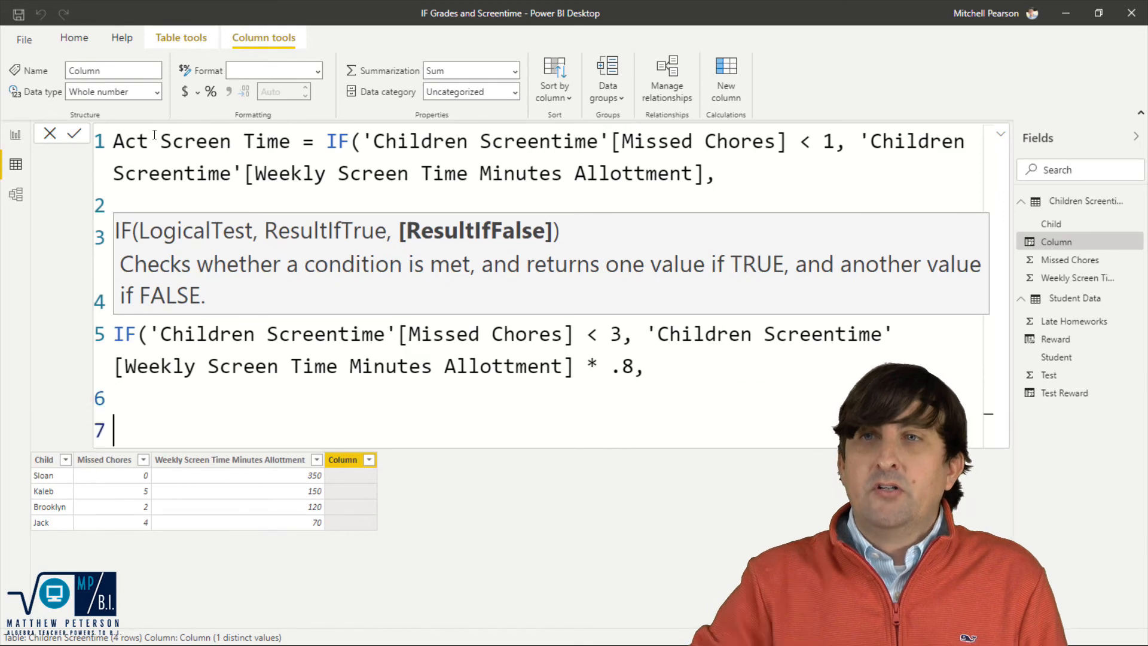
pyautogui.write('we')
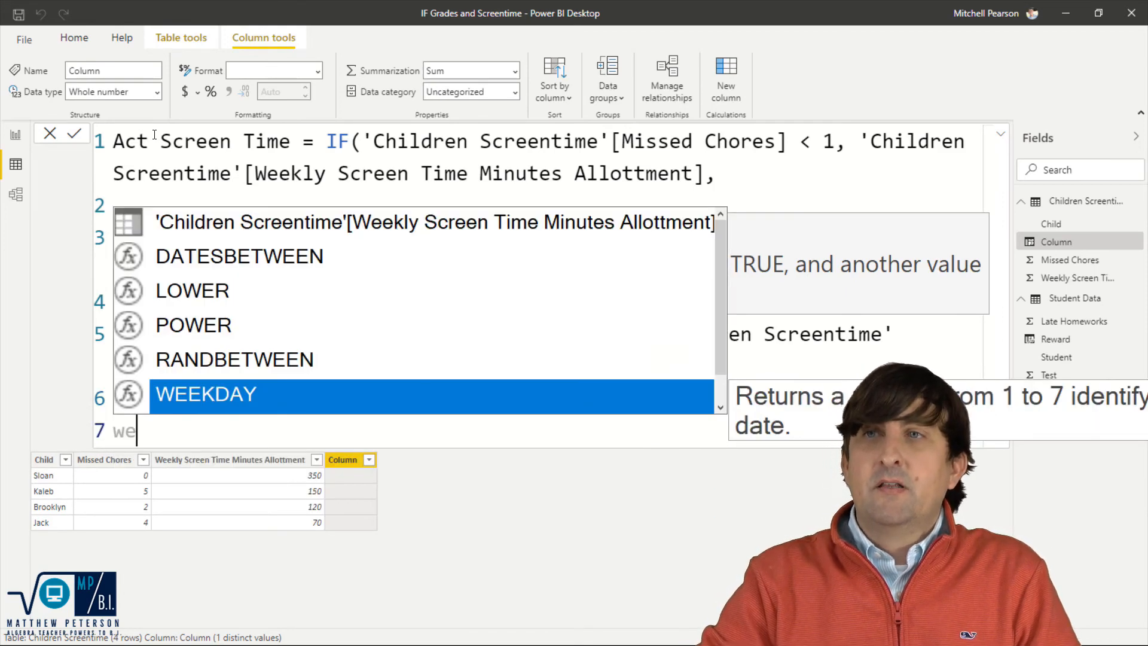
pyautogui.press('Up')
pyautogui.press('Up')
pyautogui.press('Up')
pyautogui.press('Up')
pyautogui.press('Up')
pyautogui.press('Tab')
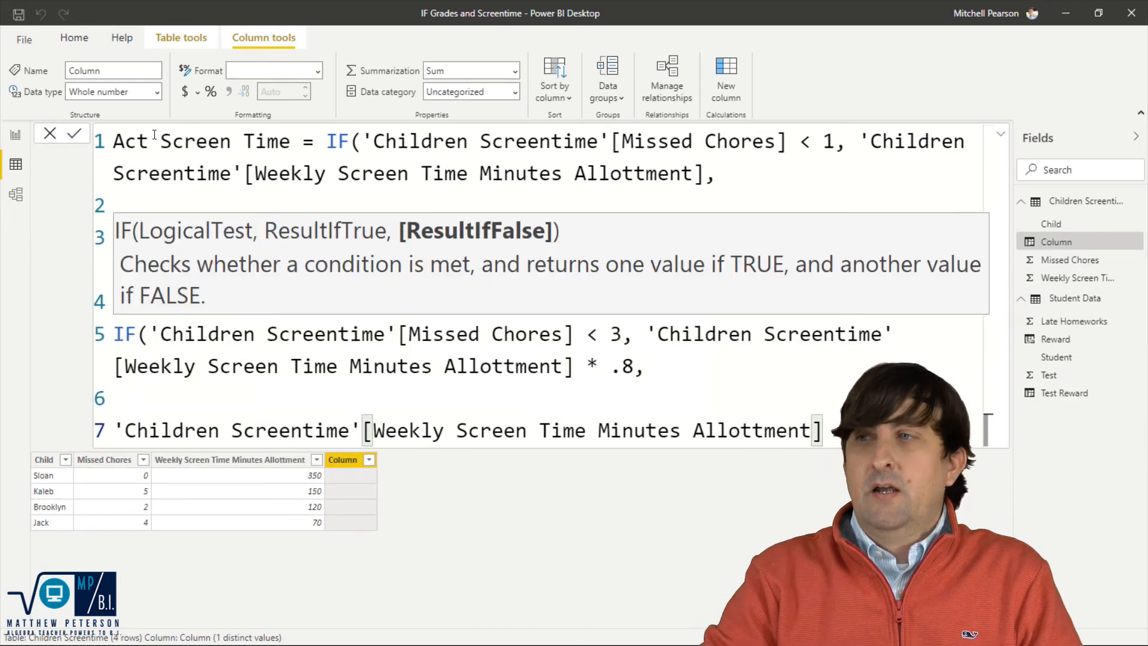
pyautogui.write('*)')
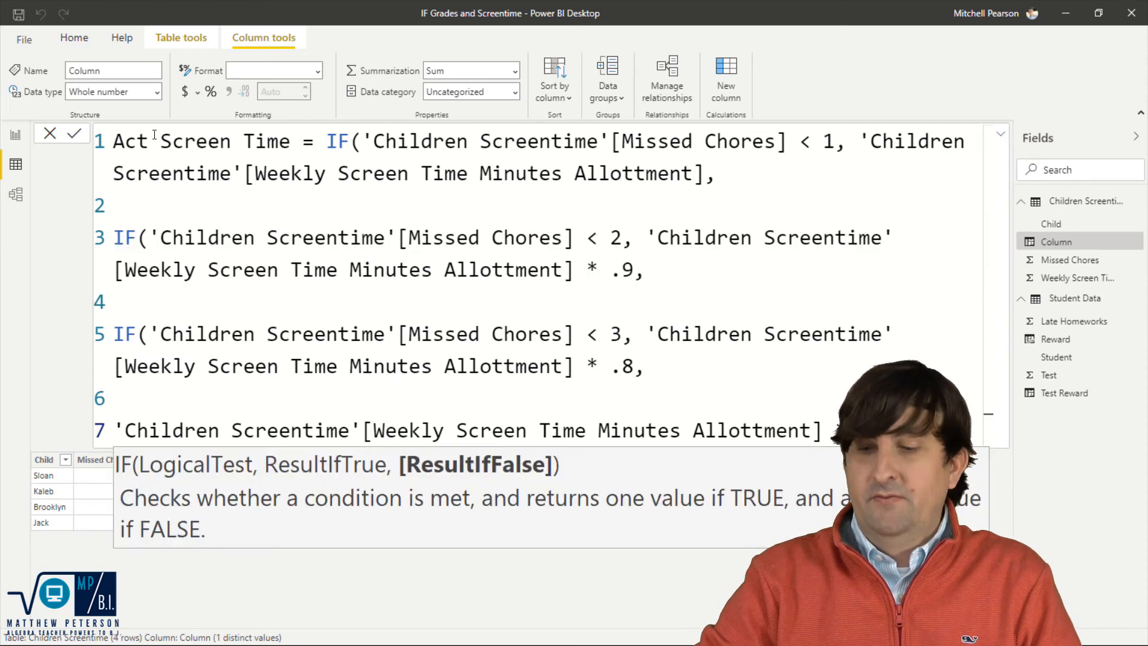
# Step: Close all three nested IF functions and commit the Act Screen Time formula
pyautogui.write(')')
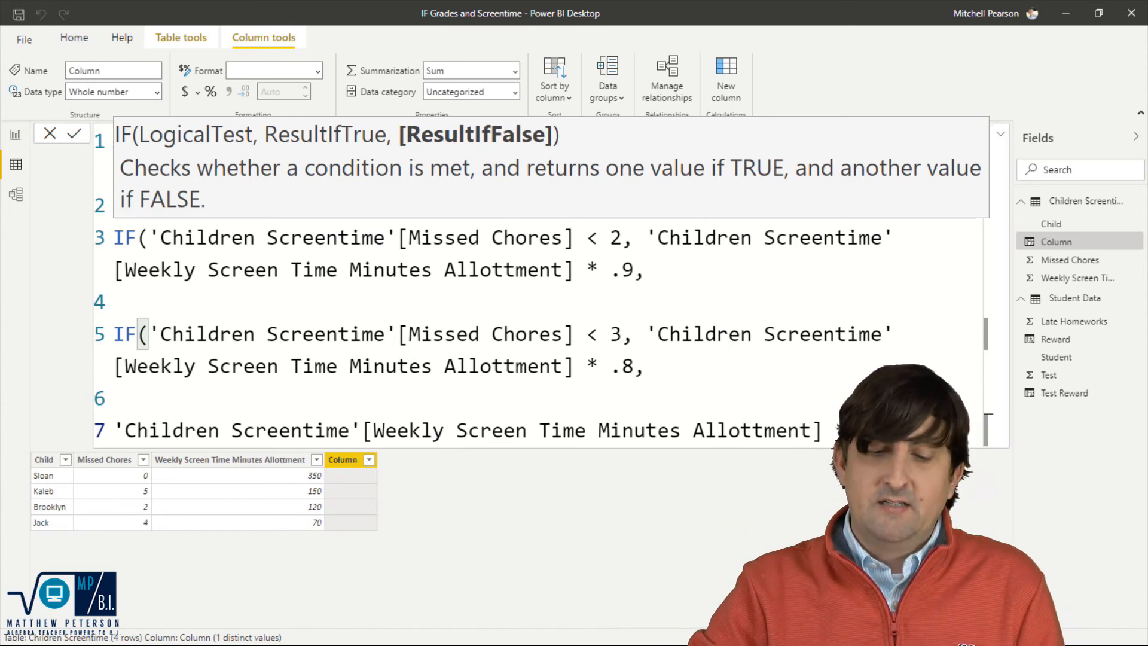
pyautogui.write(')')
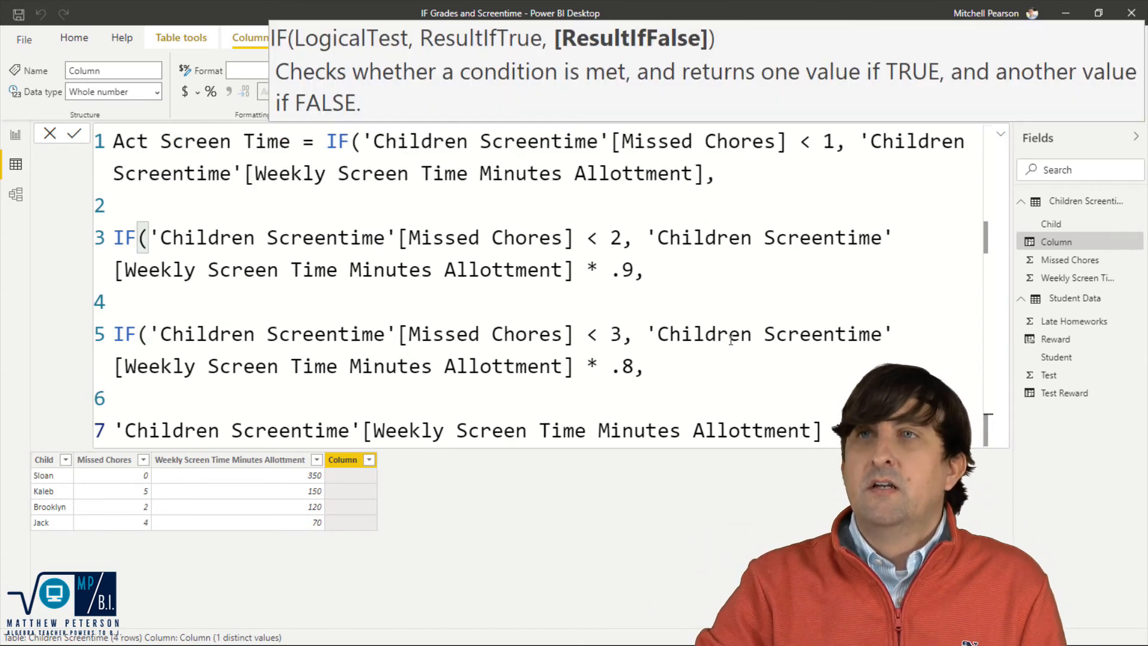
pyautogui.write(')')
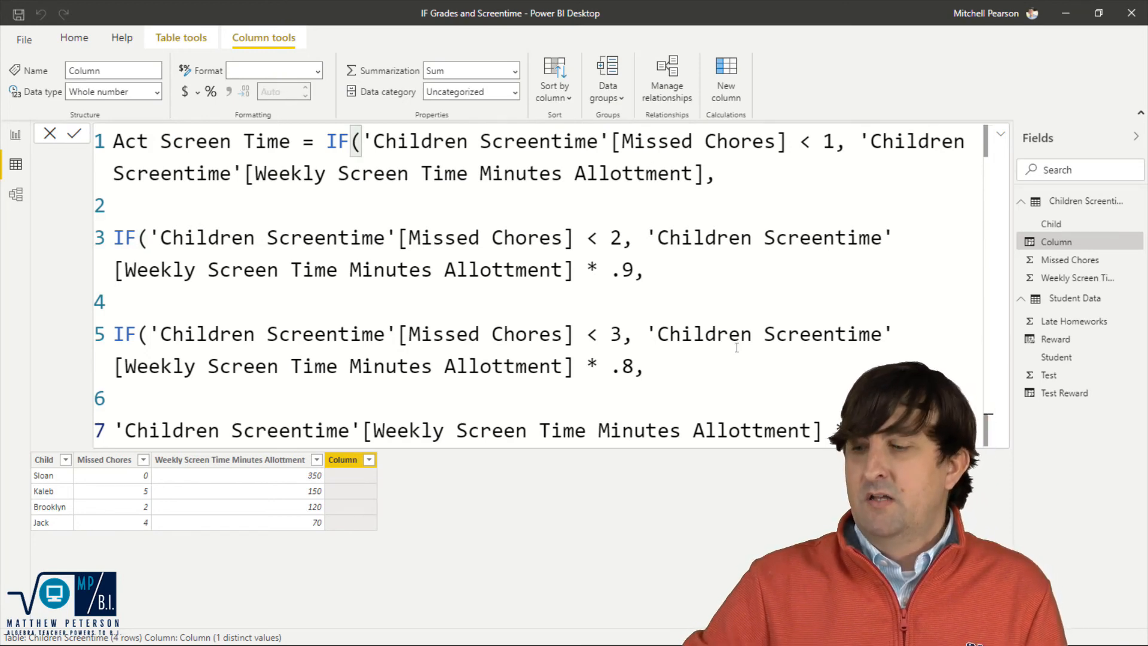
pyautogui.press('Return')
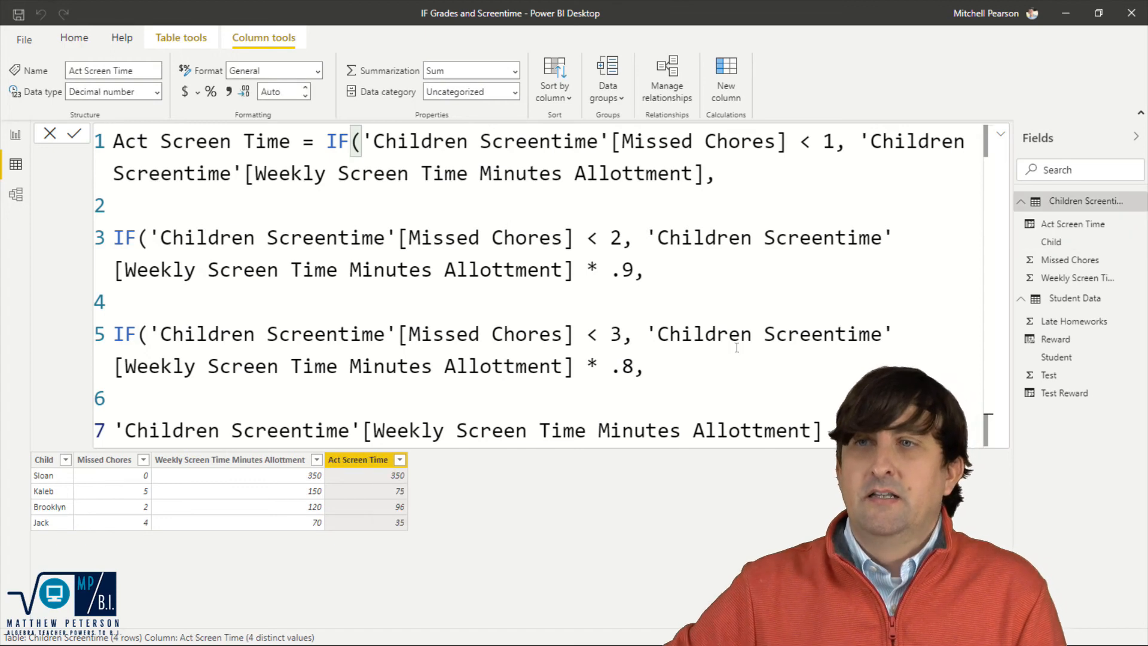